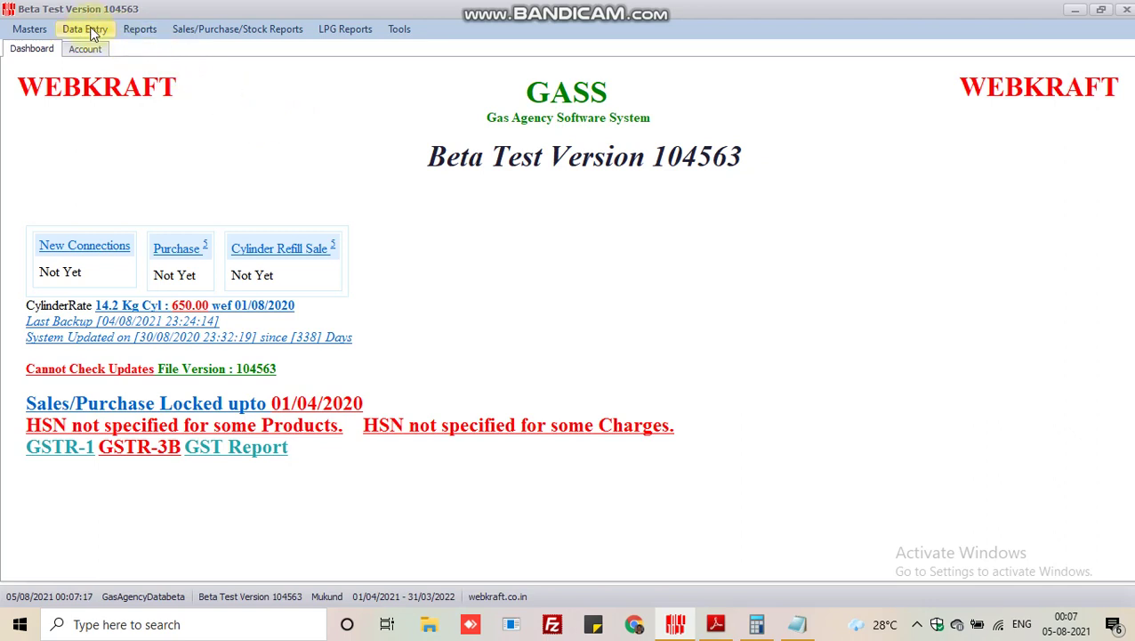
# Step: Start a new purchase record from Data Entry > Purchase
pyautogui.click(93, 31)
pyautogui.click(114, 120)
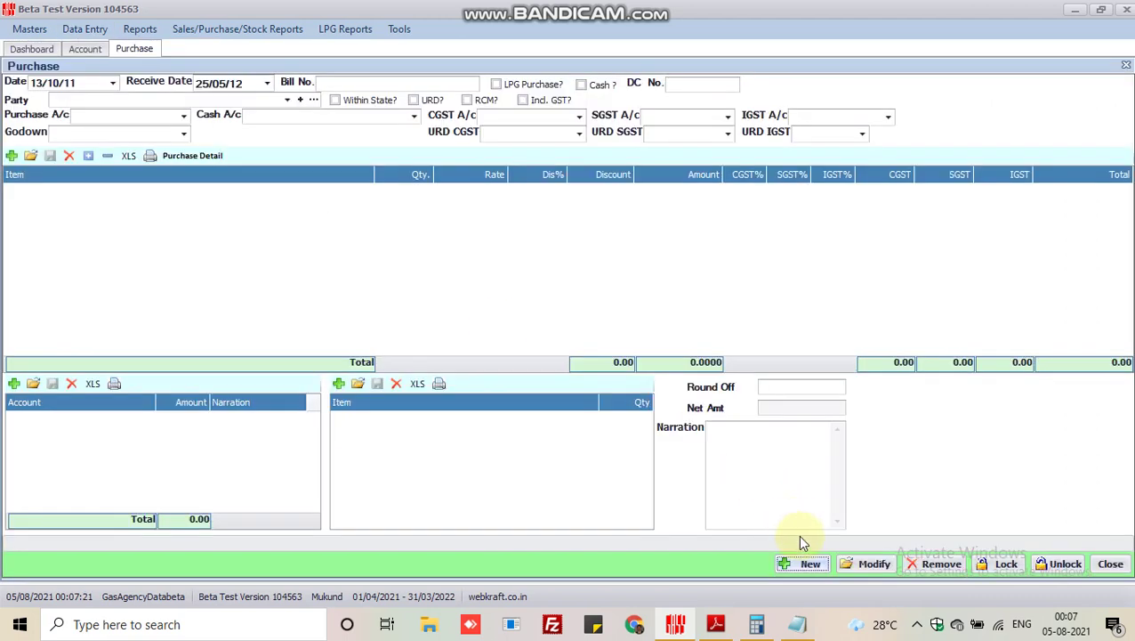
pyautogui.click(810, 567)
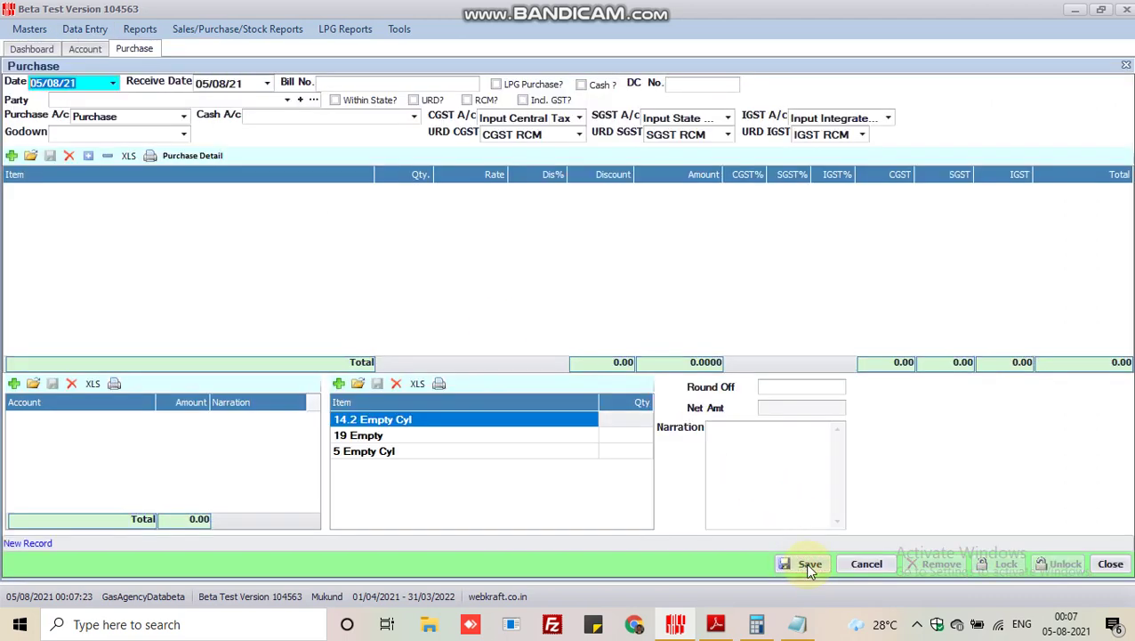
# Step: Bring up the HPCL invoice PDF and scroll to its item table
pyautogui.click(716, 626)
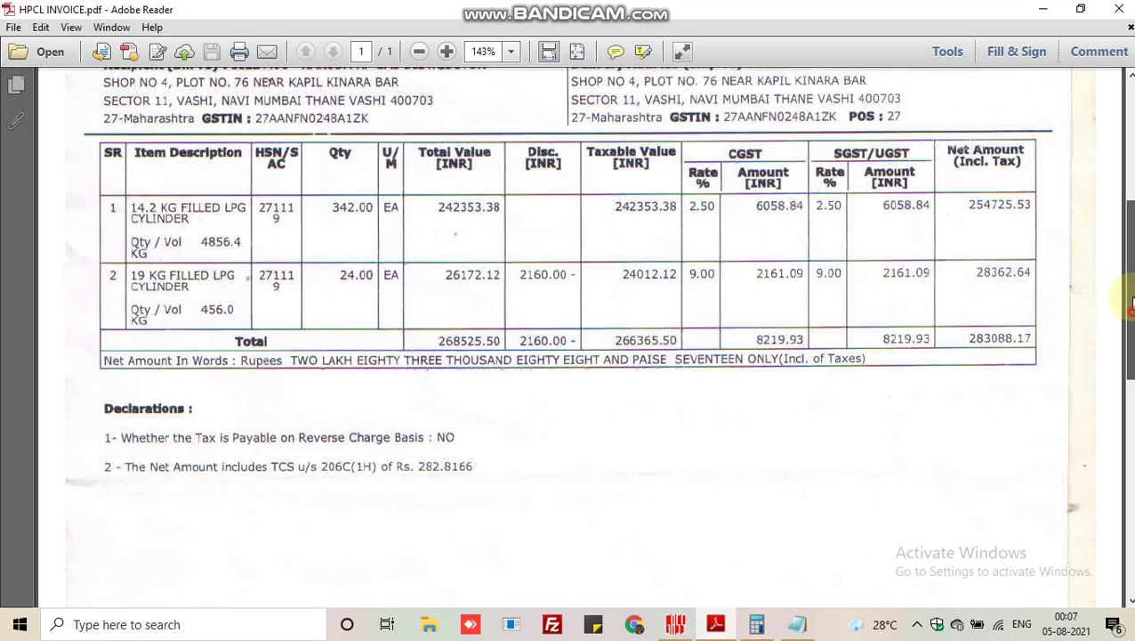
pyautogui.moveTo(1129, 275); pyautogui.dragTo(1130, 156)
pyautogui.scroll(-5, 755, 259)
pyautogui.scroll(2, 754, 259)
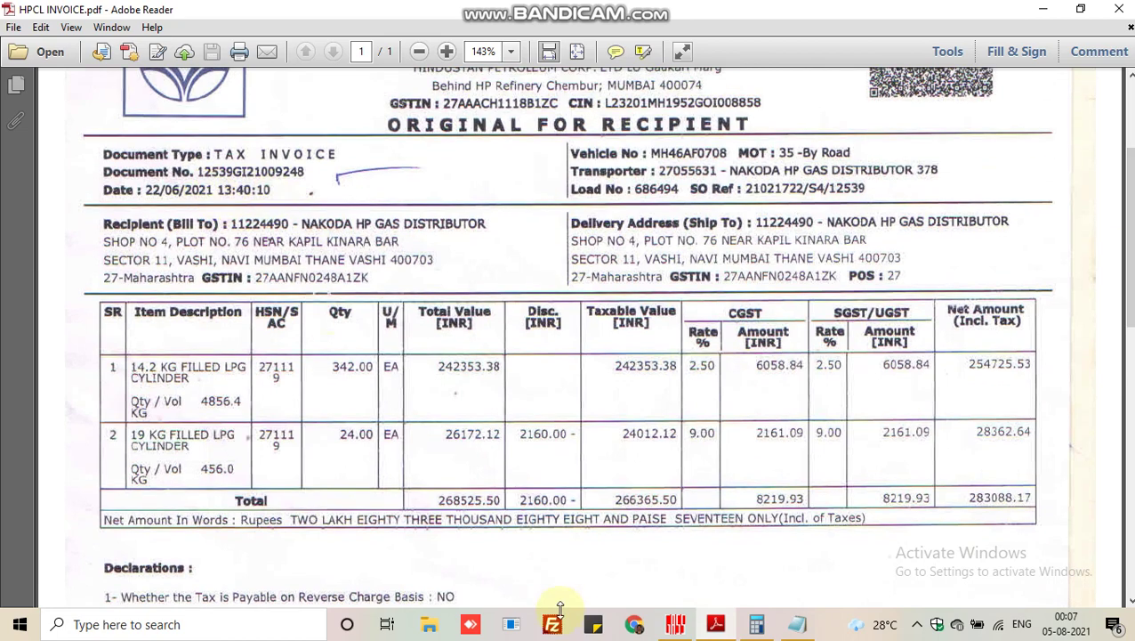
# Step: Set the purchase date and receive date to 22/06/21
pyautogui.click(676, 623)
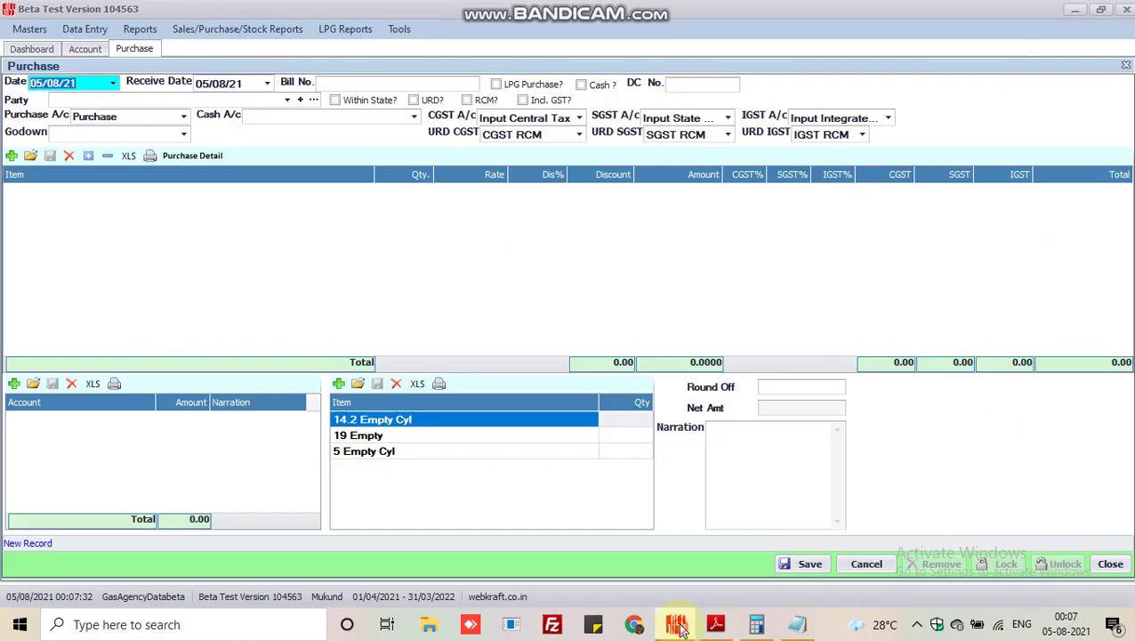
pyautogui.click(113, 84)
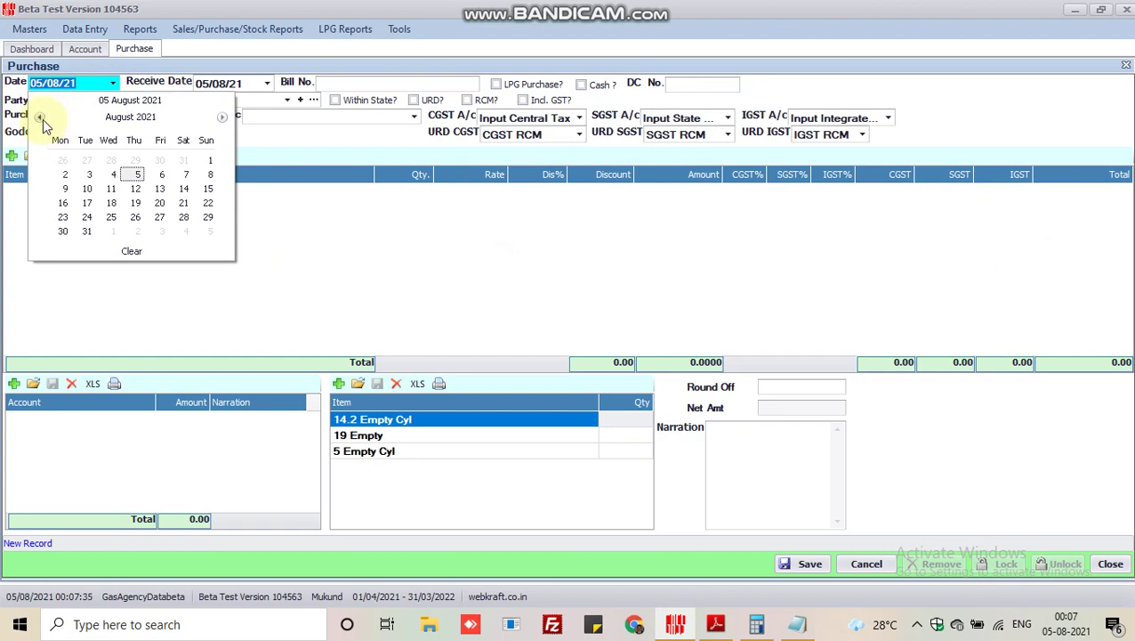
pyautogui.click(40, 117)
pyautogui.click(41, 117)
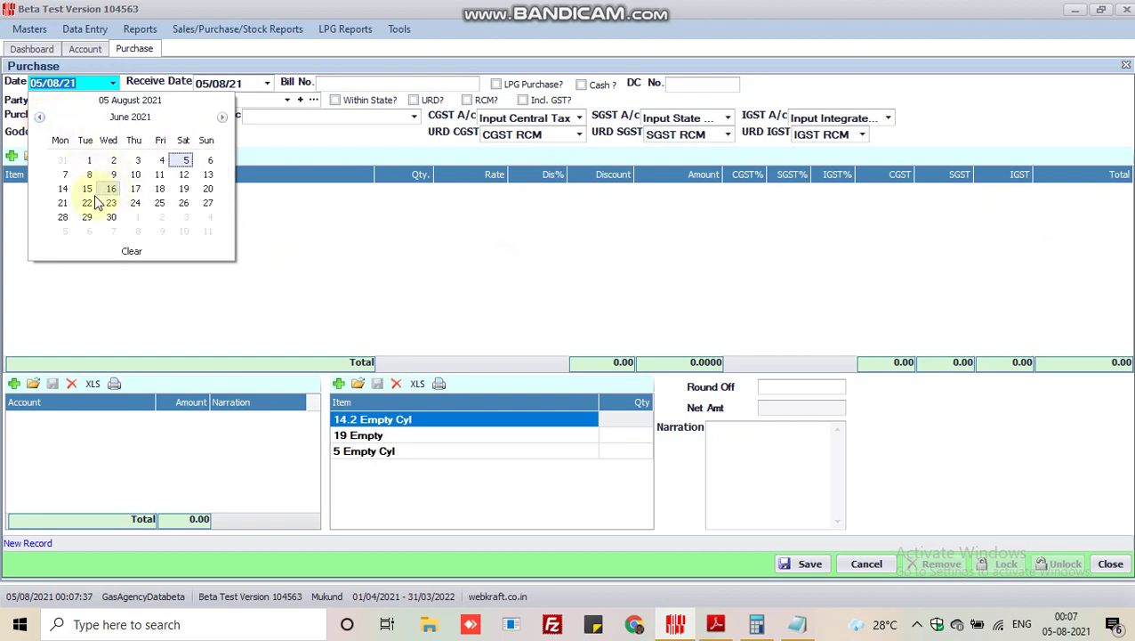
pyautogui.click(88, 203)
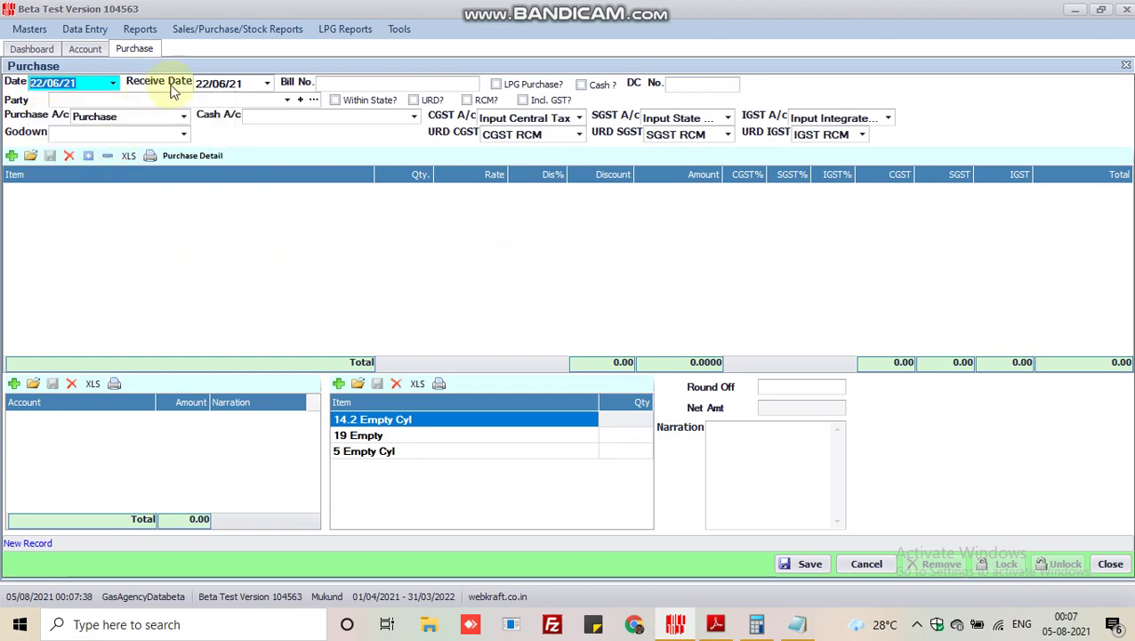
pyautogui.click(243, 82)
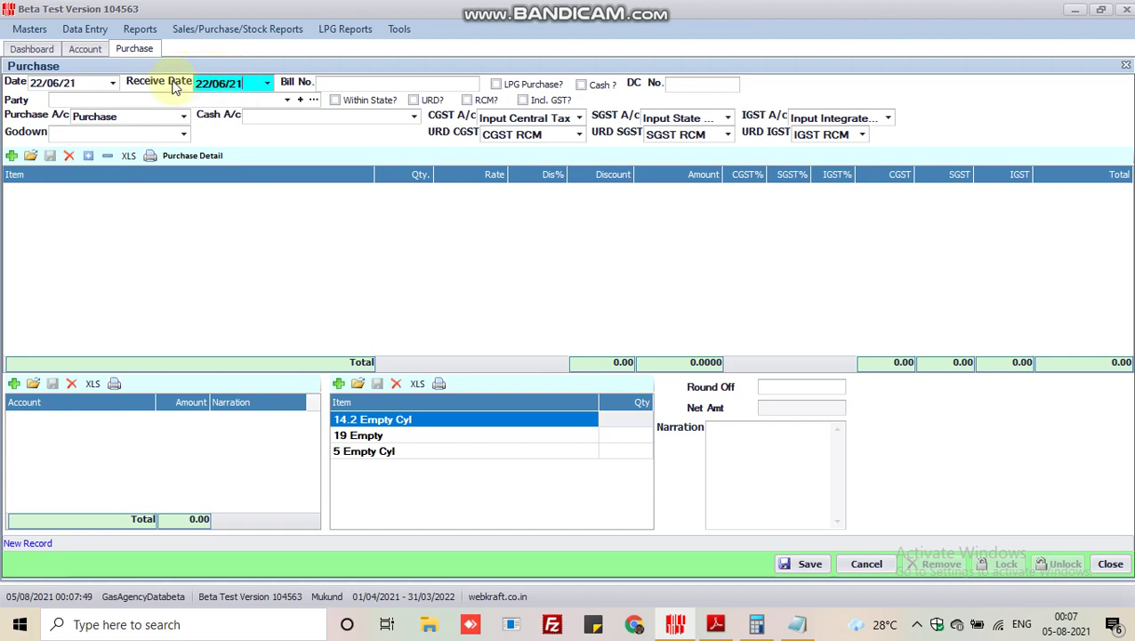
# Step: Paste the invoice document number 12539GI21009248 as the bill number
pyautogui.click(345, 83)
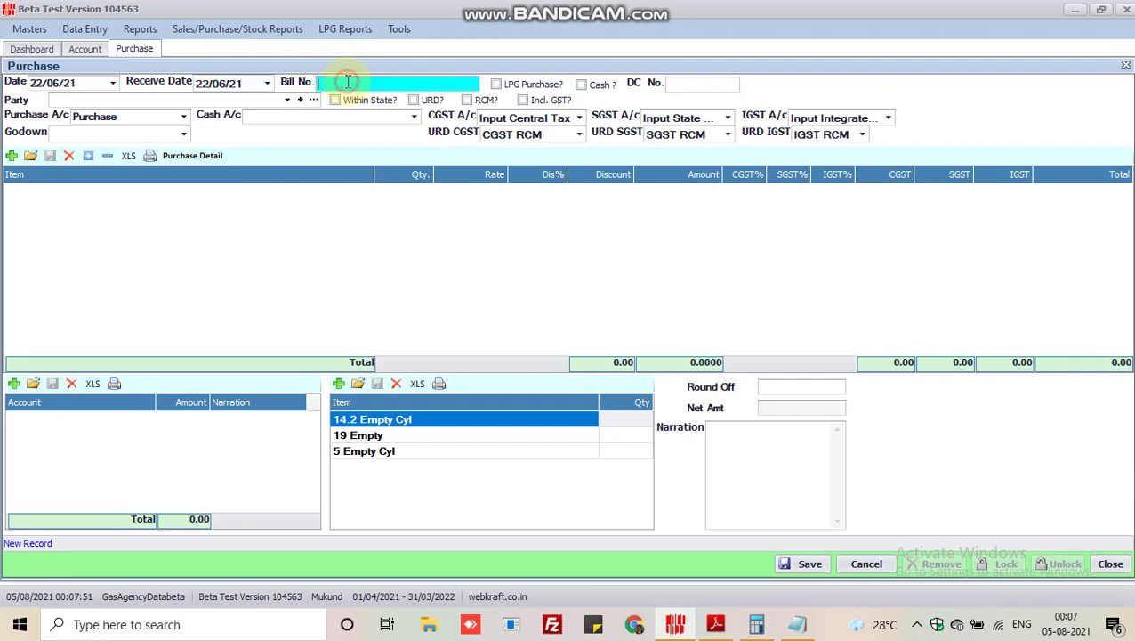
pyautogui.click(715, 624)
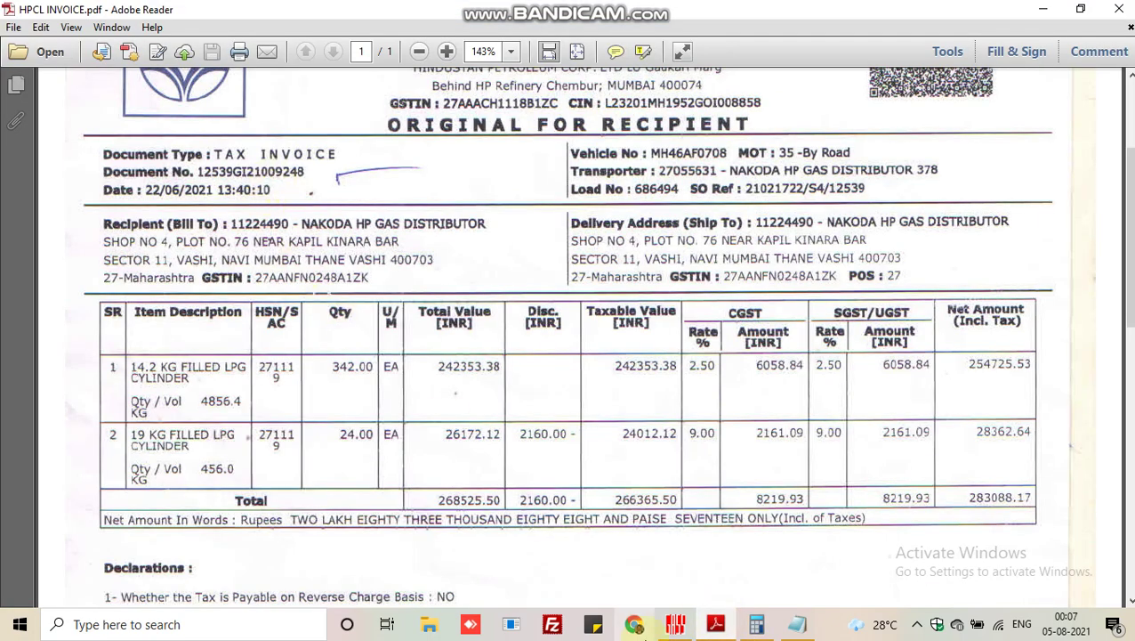
pyautogui.click(675, 623)
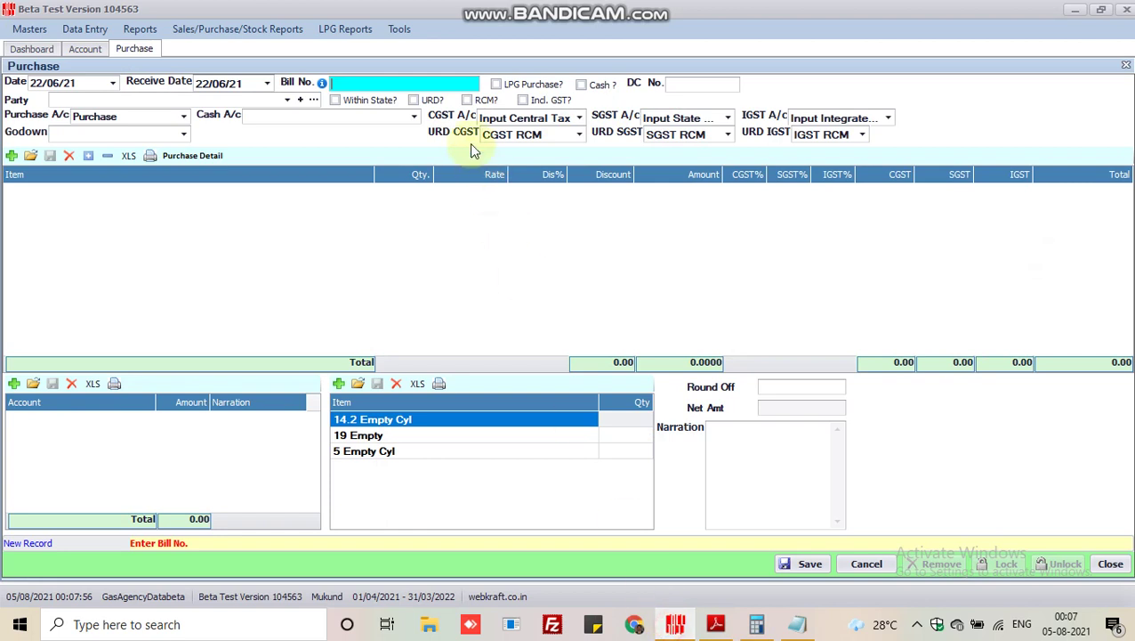
pyautogui.rightClick(333, 83)
pyautogui.click(341, 156)
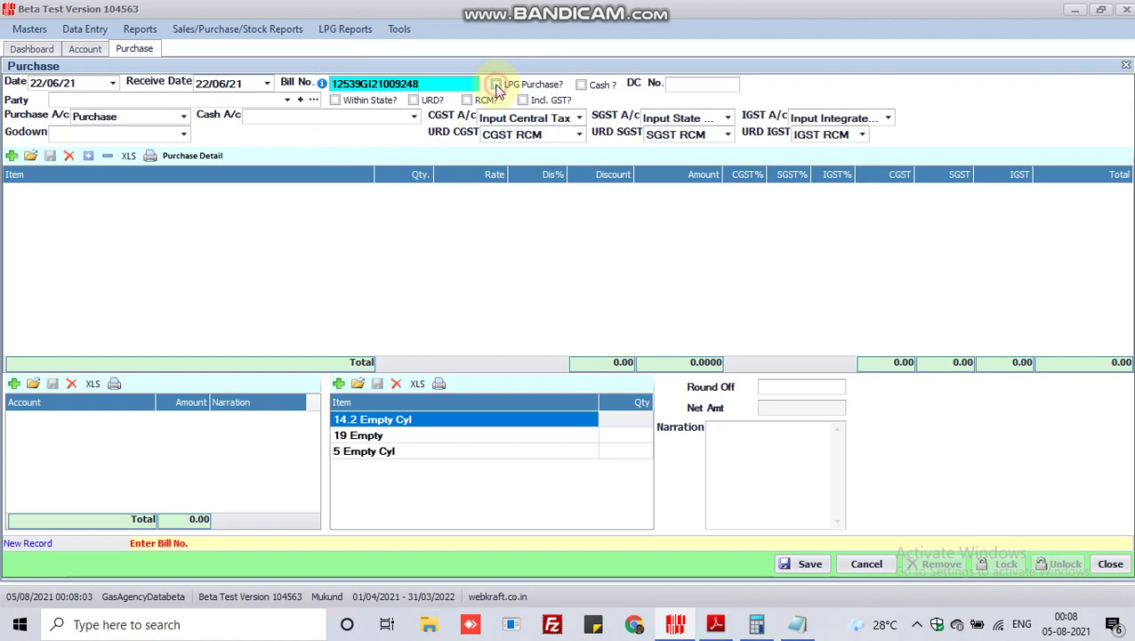
# Step: Mark it as an LPG purchase and check cylinder quantities on the invoice
pyautogui.click(496, 84)
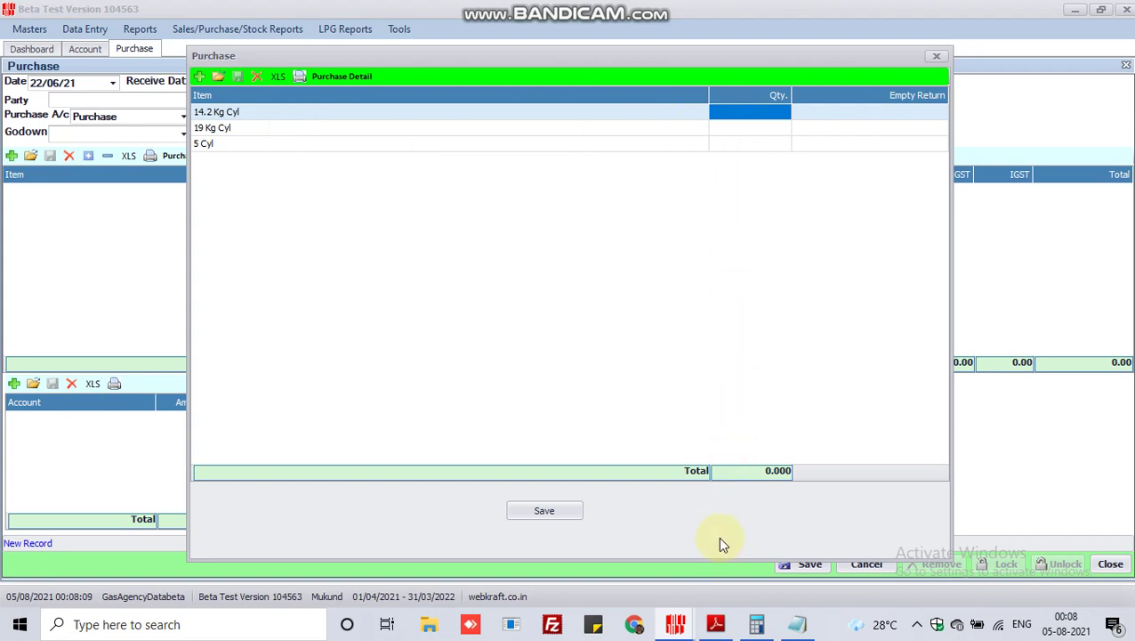
pyautogui.moveTo(680, 627)
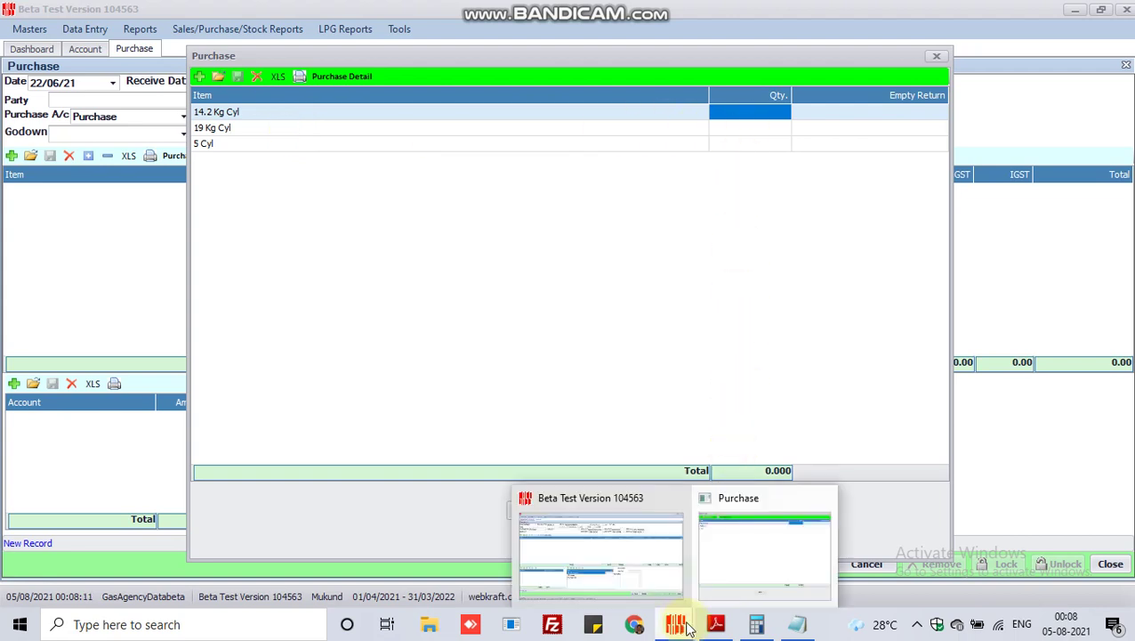
pyautogui.click(721, 626)
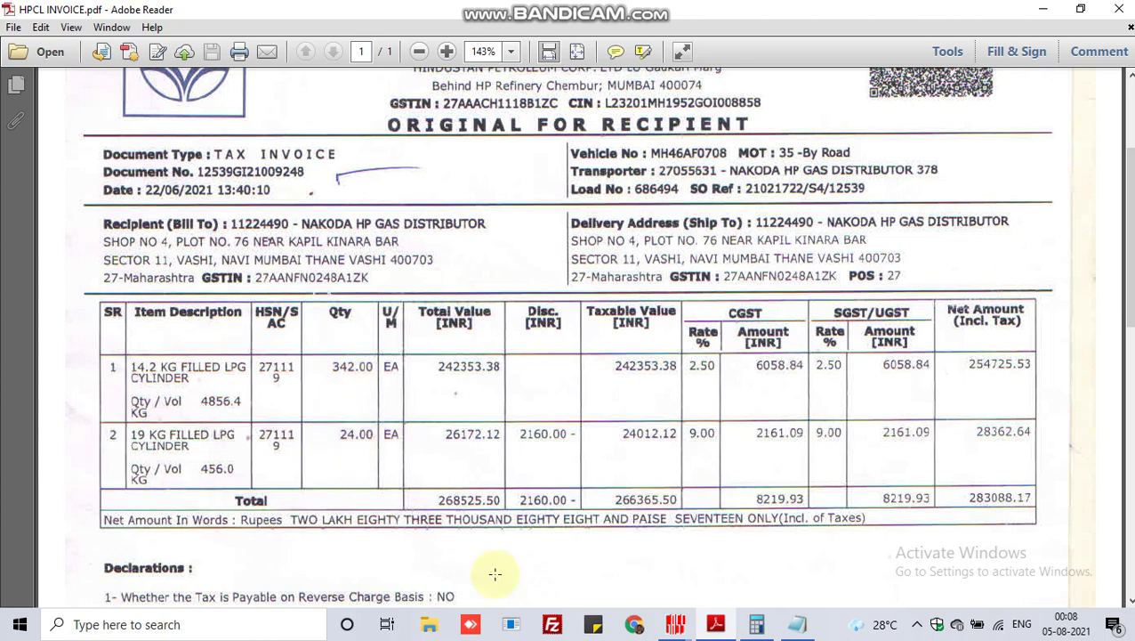
pyautogui.click(674, 623)
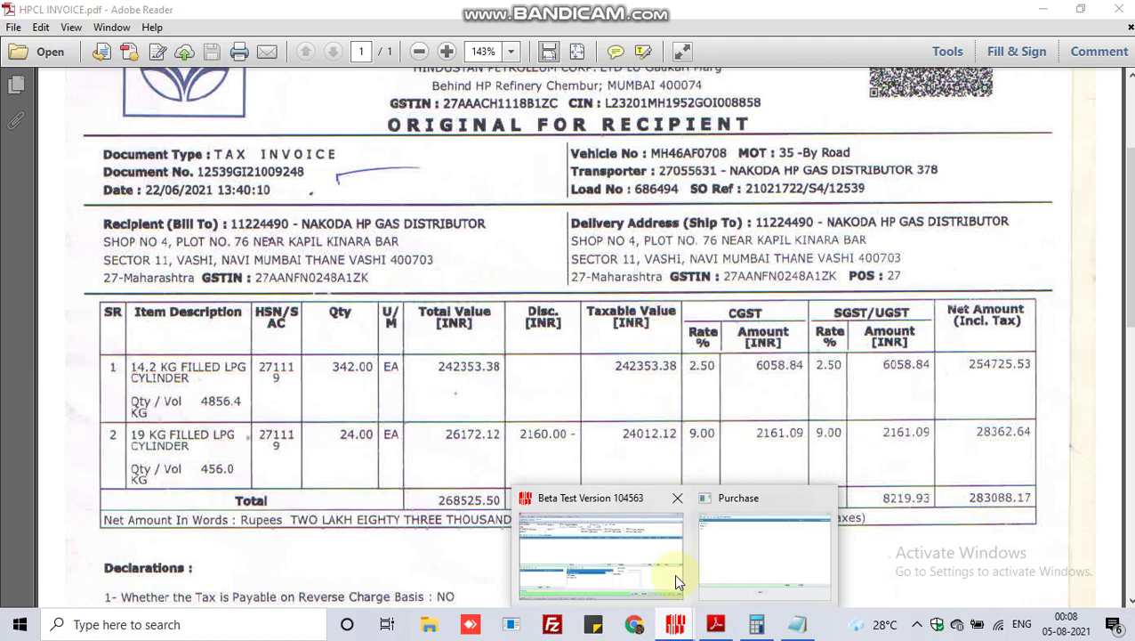
pyautogui.click(715, 540)
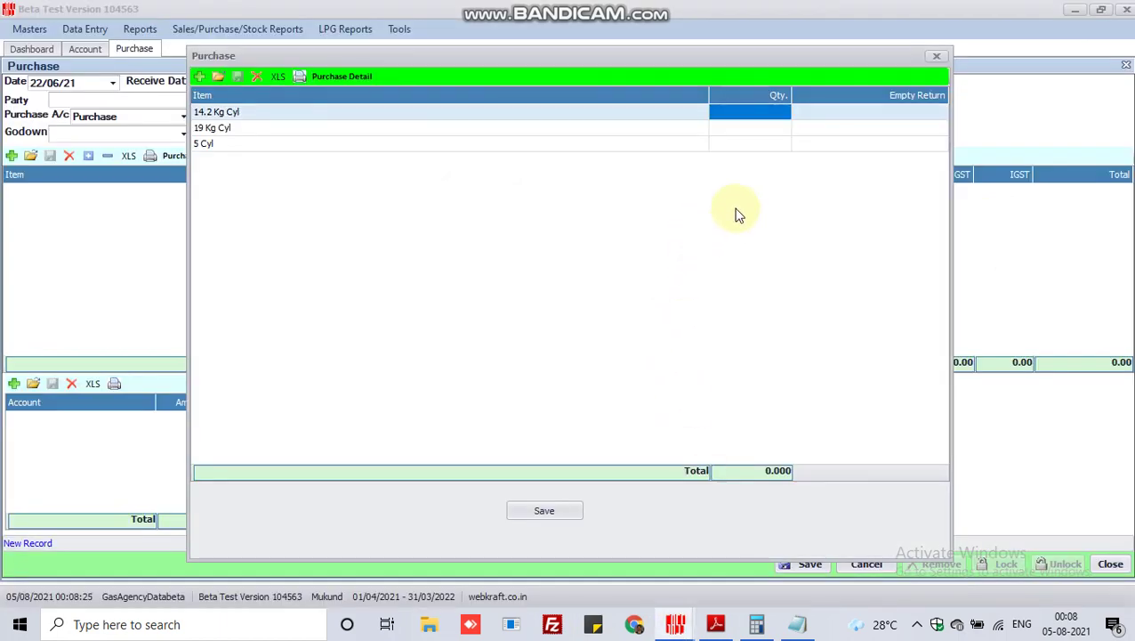
# Step: Enter quantities 342 for 14.2 Kg Cyl and 24 for 19 Kg Cyl, then save
pyautogui.write('342')
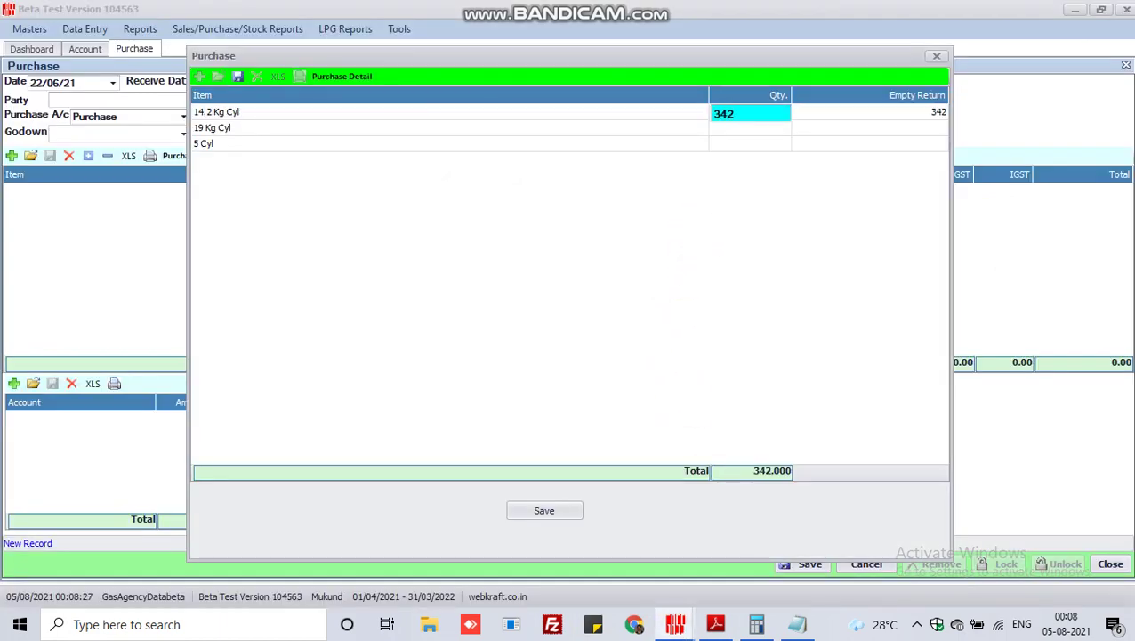
pyautogui.press('Return')
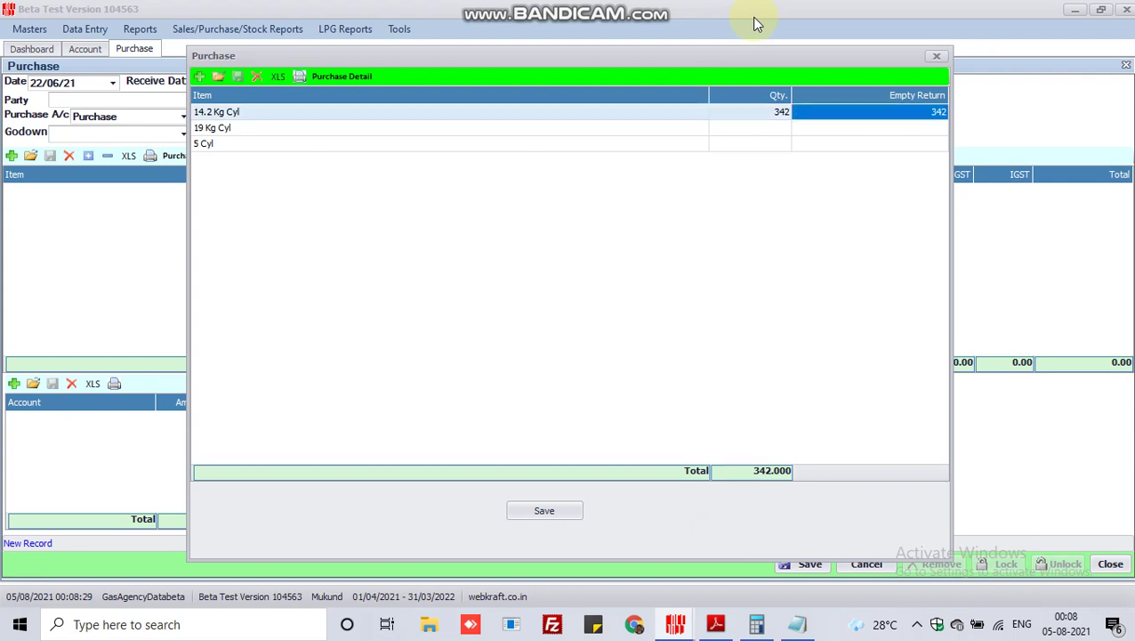
pyautogui.click(767, 136)
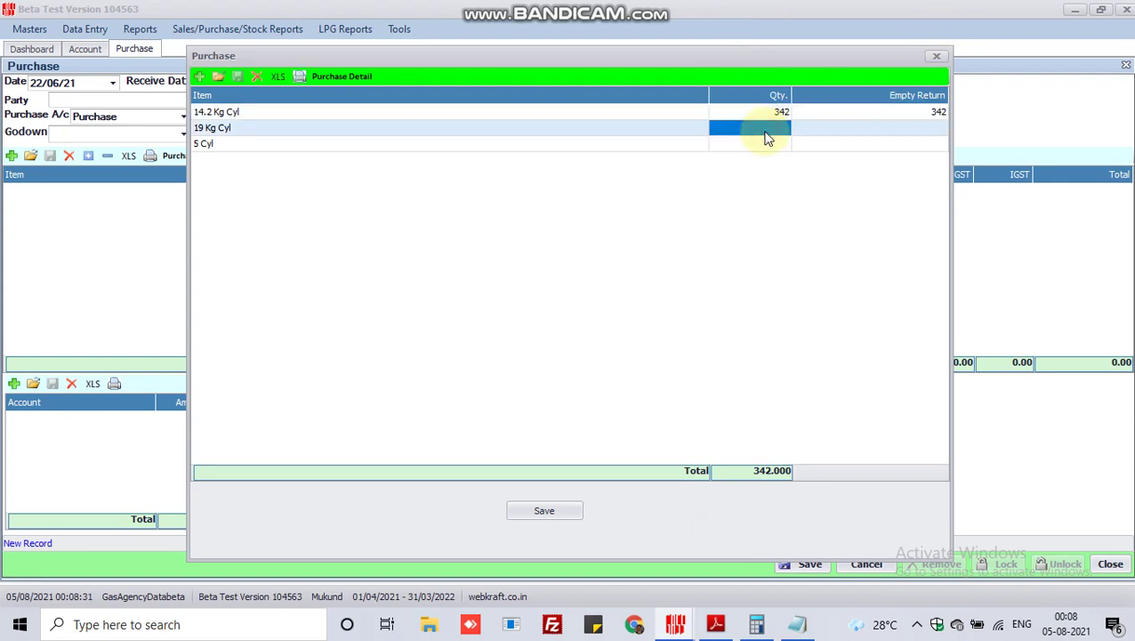
pyautogui.write('24')
pyautogui.press('Return')
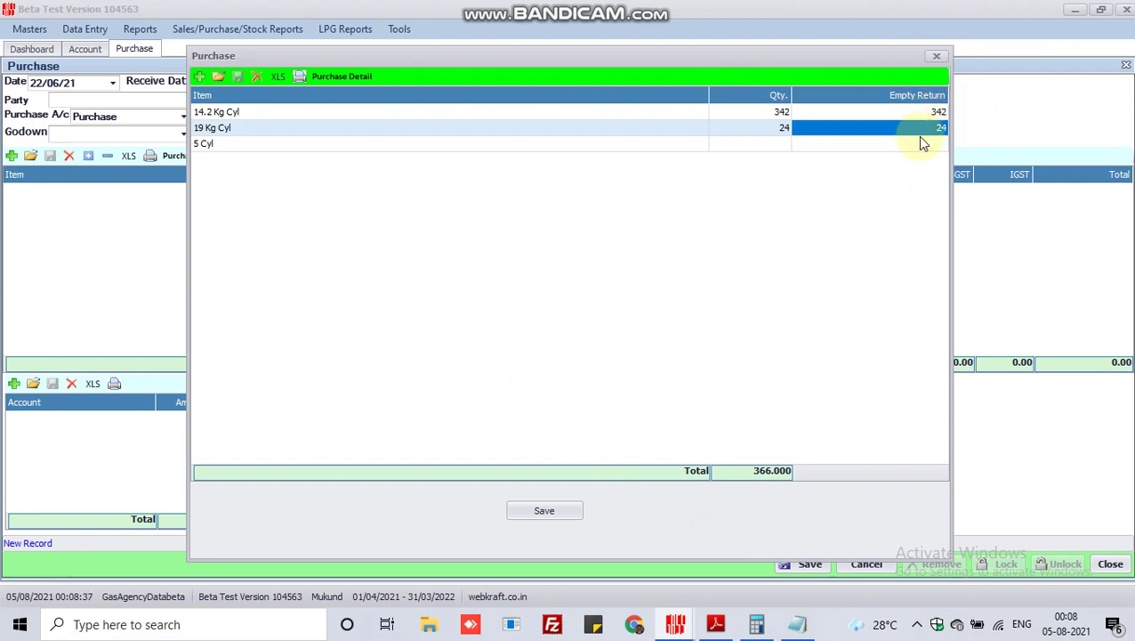
pyautogui.click(546, 511)
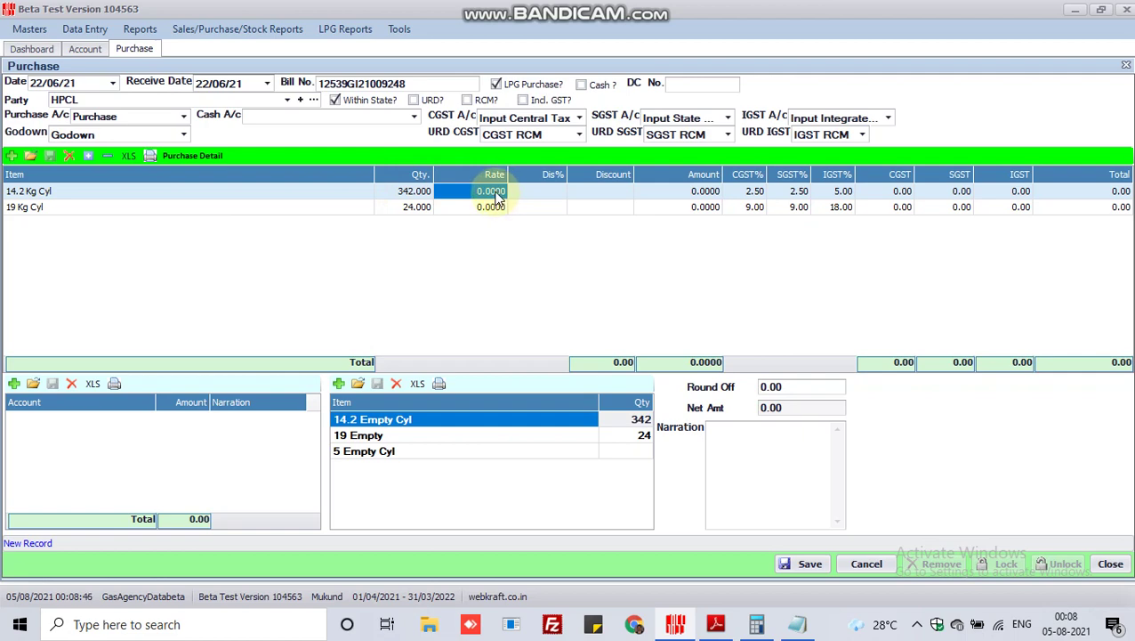
# Step: Show the HPCL invoice PDF with taxable values 242353.38 and 24012.12
pyautogui.click(716, 625)
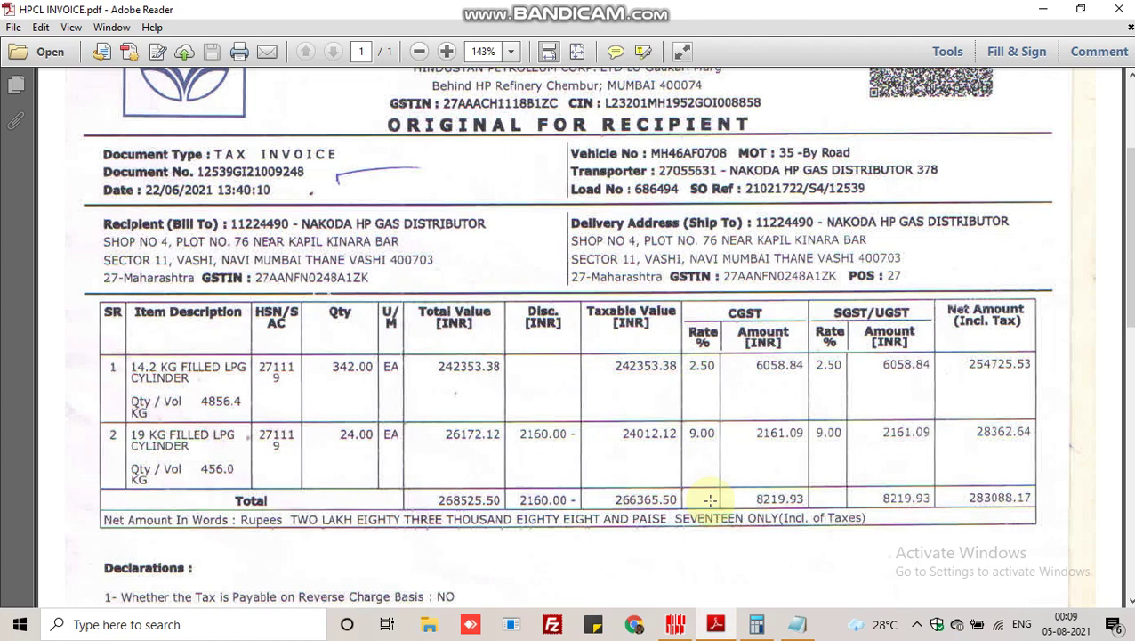
# Step: Calculate 242353.38 ÷ 342 = 708.6356 and copy the 14.2 Kg rate
pyautogui.click(757, 625)
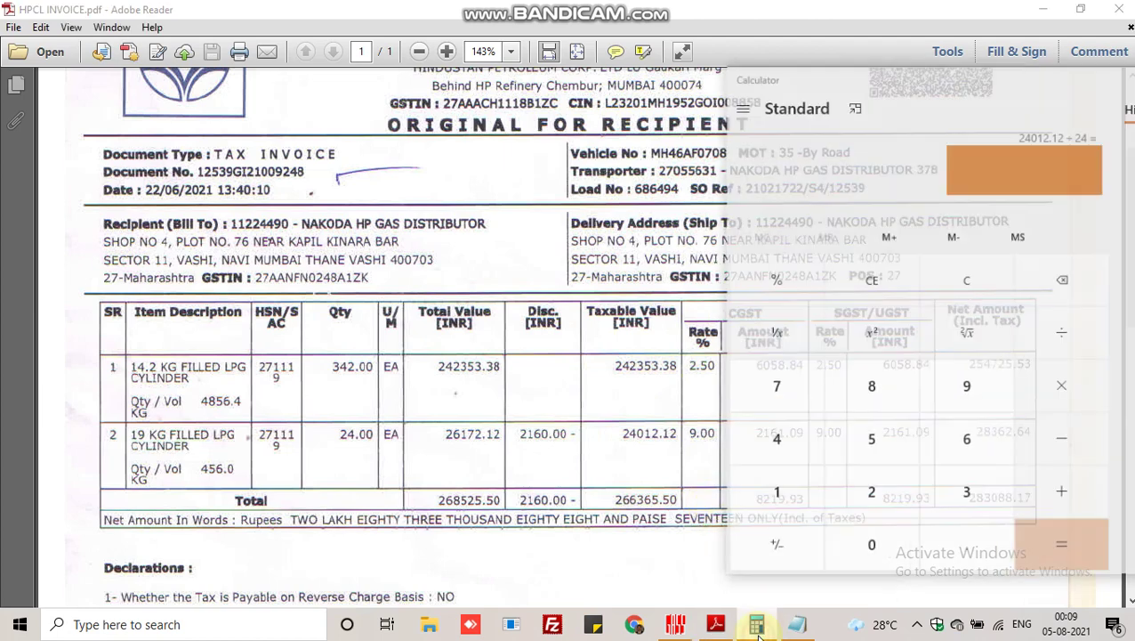
pyautogui.write('2,42,3')
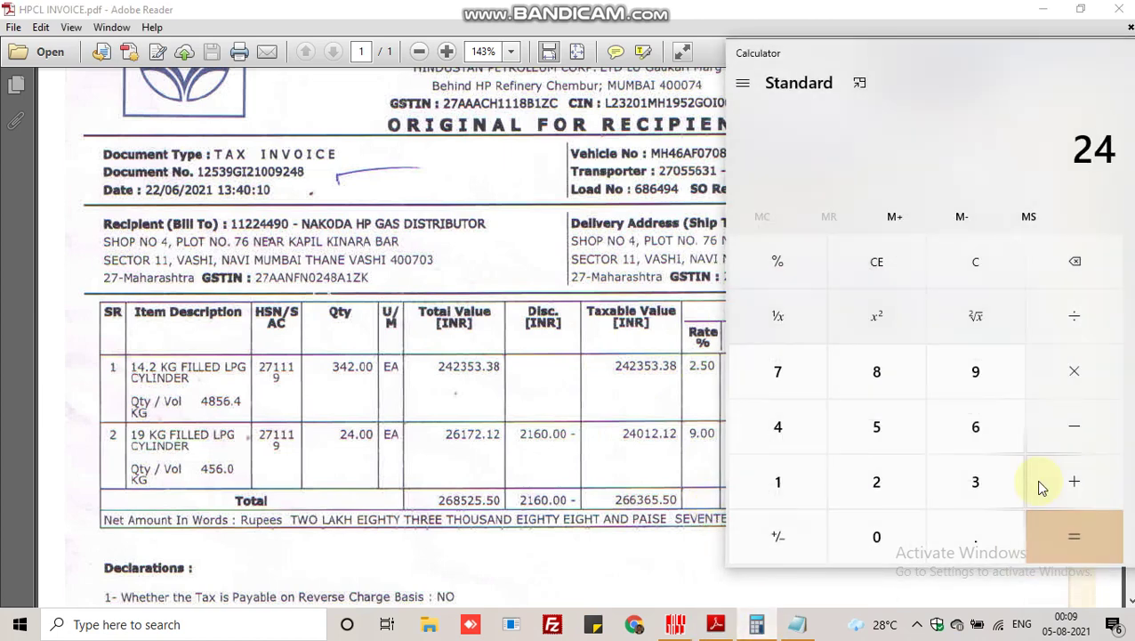
pyautogui.write('53.38')
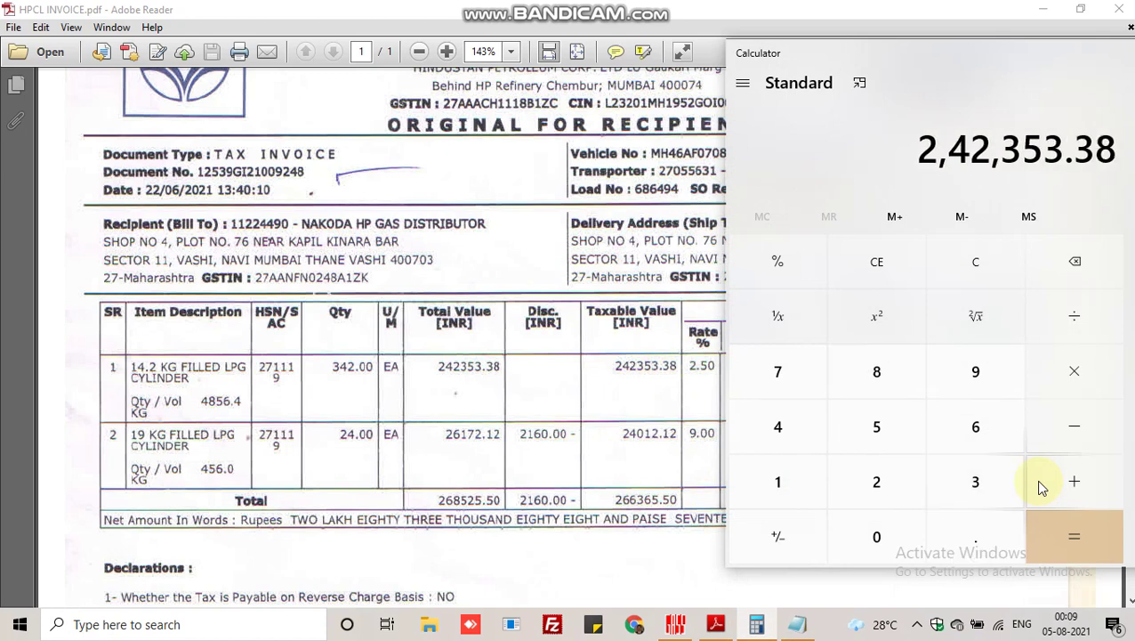
pyautogui.press('+')
pyautogui.write('342')
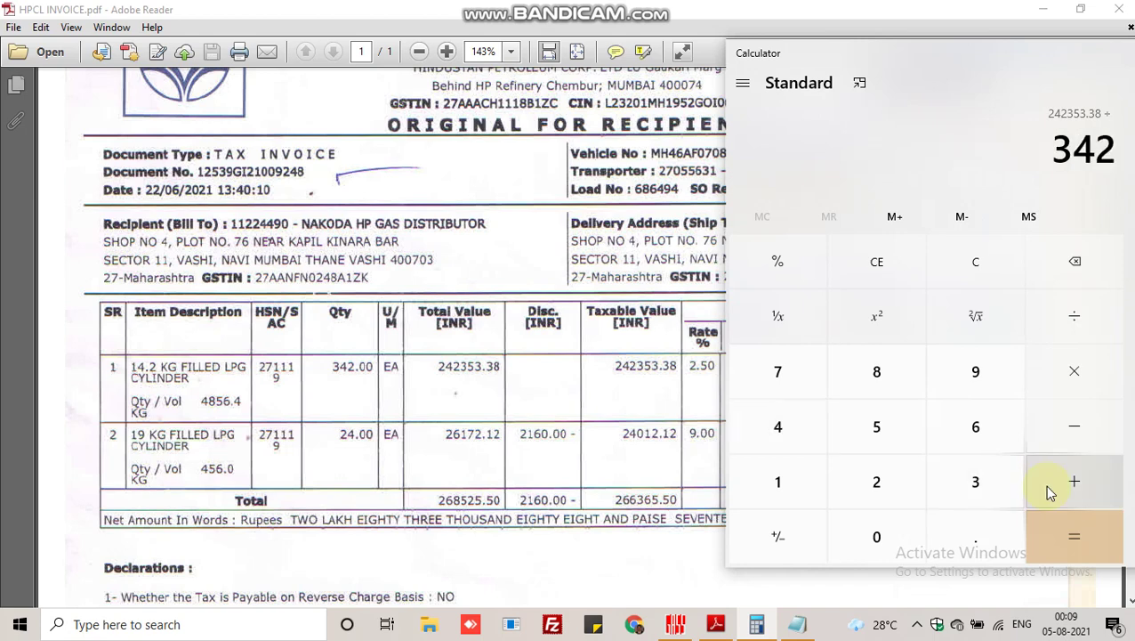
pyautogui.press('Return')
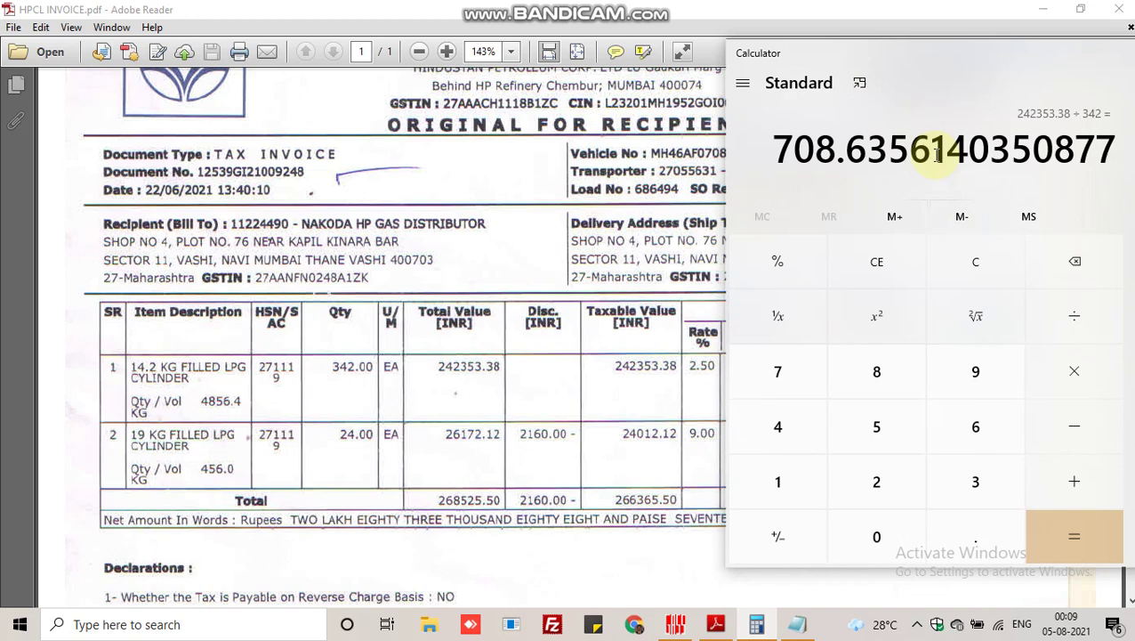
pyautogui.moveTo(931, 153); pyautogui.dragTo(809, 142)
pyautogui.rightClick(809, 142)
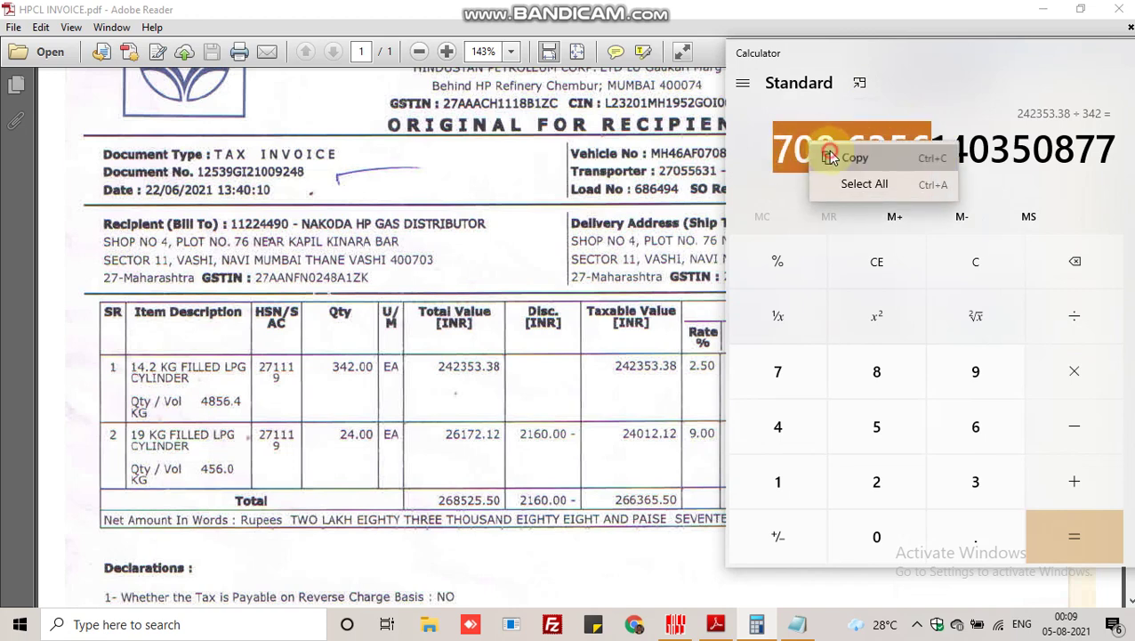
pyautogui.click(827, 156)
pyautogui.click(674, 624)
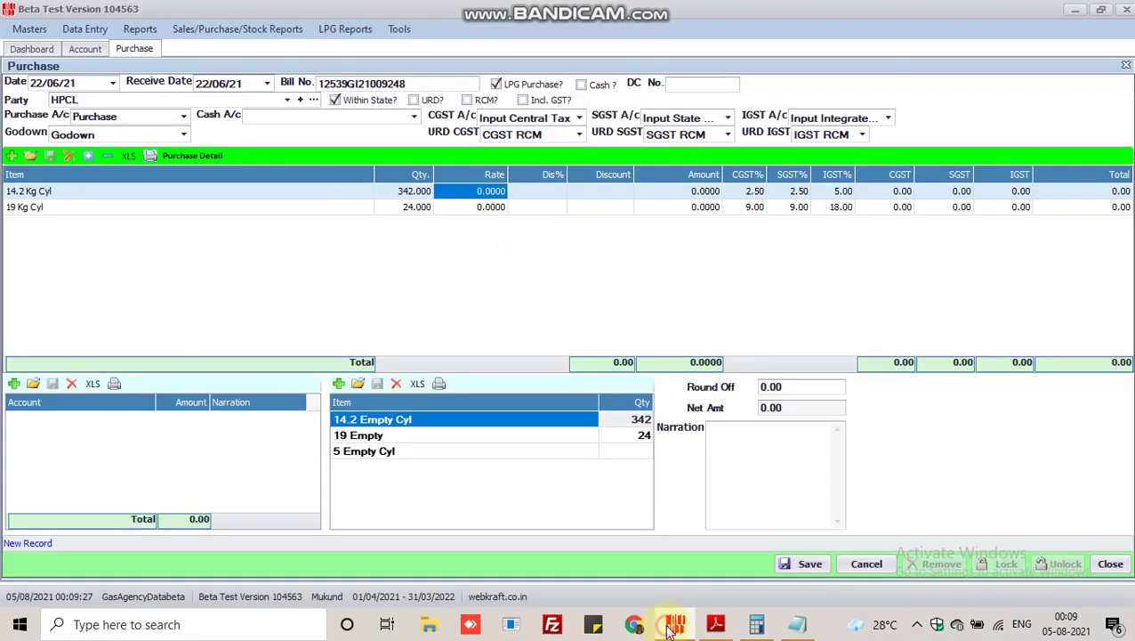
# Step: Set the 14.2 Kg Cyl rate to 708.6356, giving amount 242353.38 and net 254471.00
pyautogui.rightClick(471, 193)
pyautogui.click(504, 235)
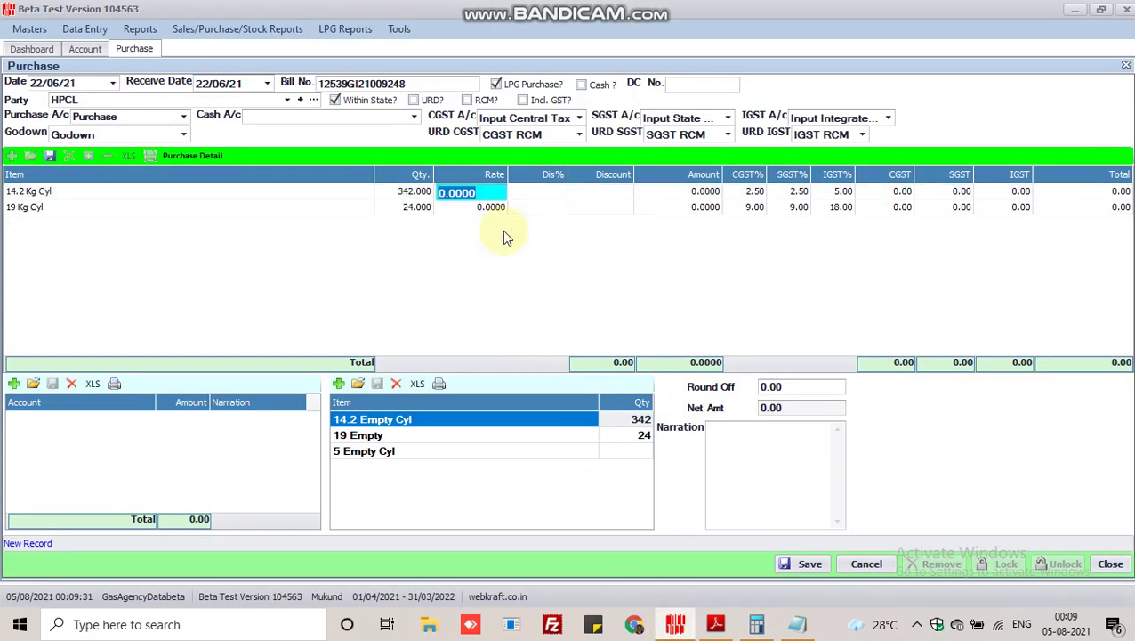
pyautogui.hotkey('ctrl', 'v')
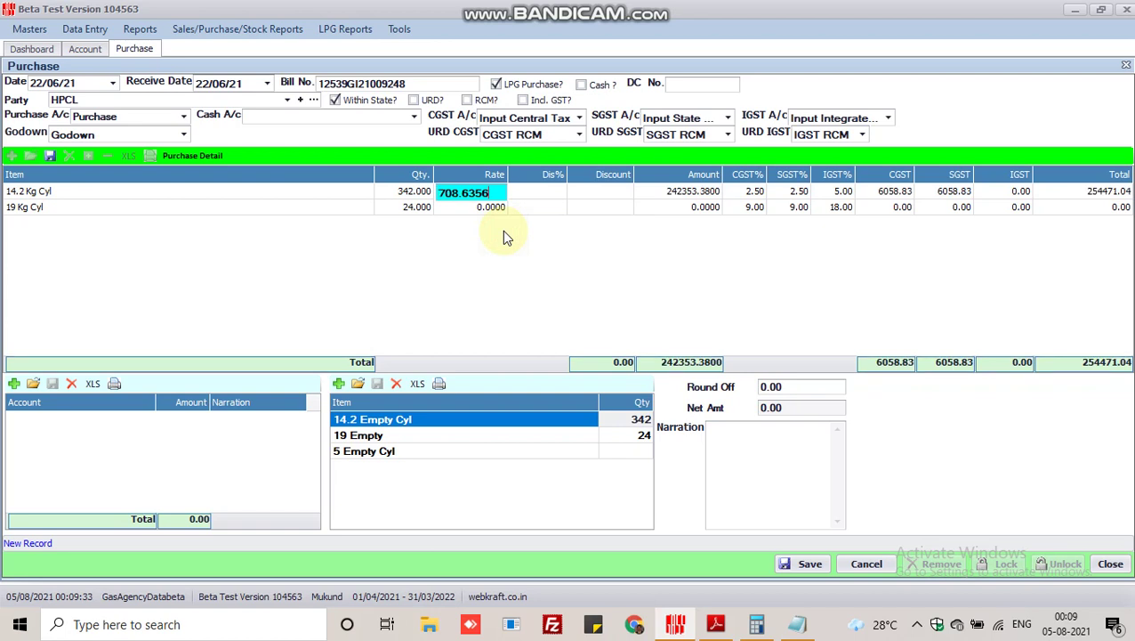
pyautogui.press('Tab')
pyautogui.press('Tab')
pyautogui.press('Tab')
pyautogui.press('Tab')
pyautogui.press('Tab')
pyautogui.press('Tab')
pyautogui.press('Tab')
pyautogui.press('Tab')
pyautogui.press('Tab')
pyautogui.press('Tab')
pyautogui.press('Tab')
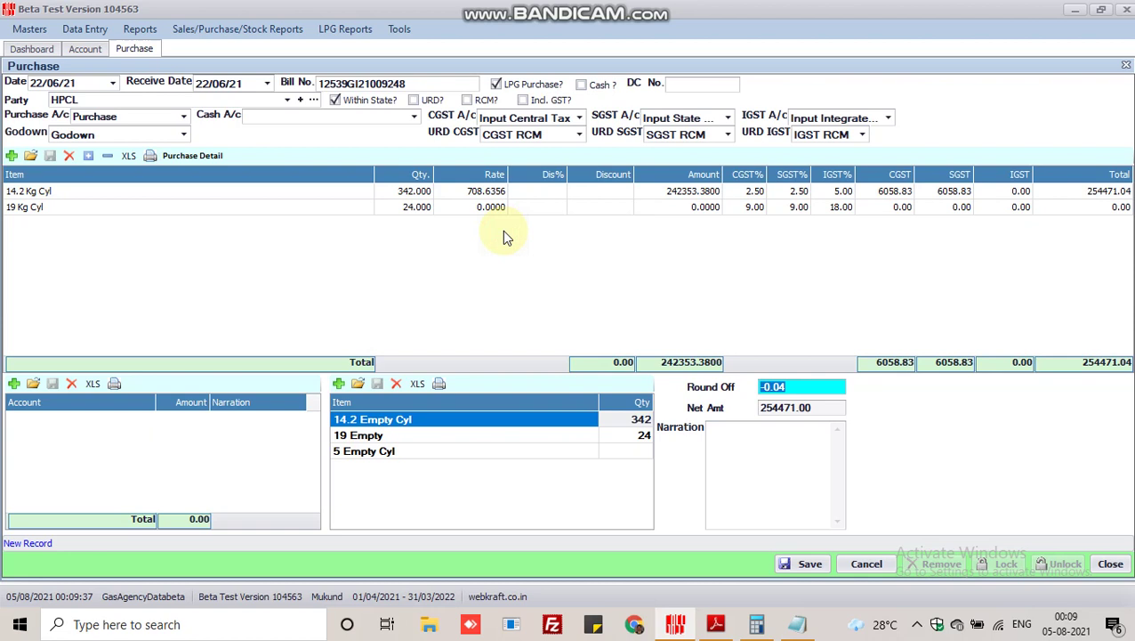
pyautogui.click(477, 209)
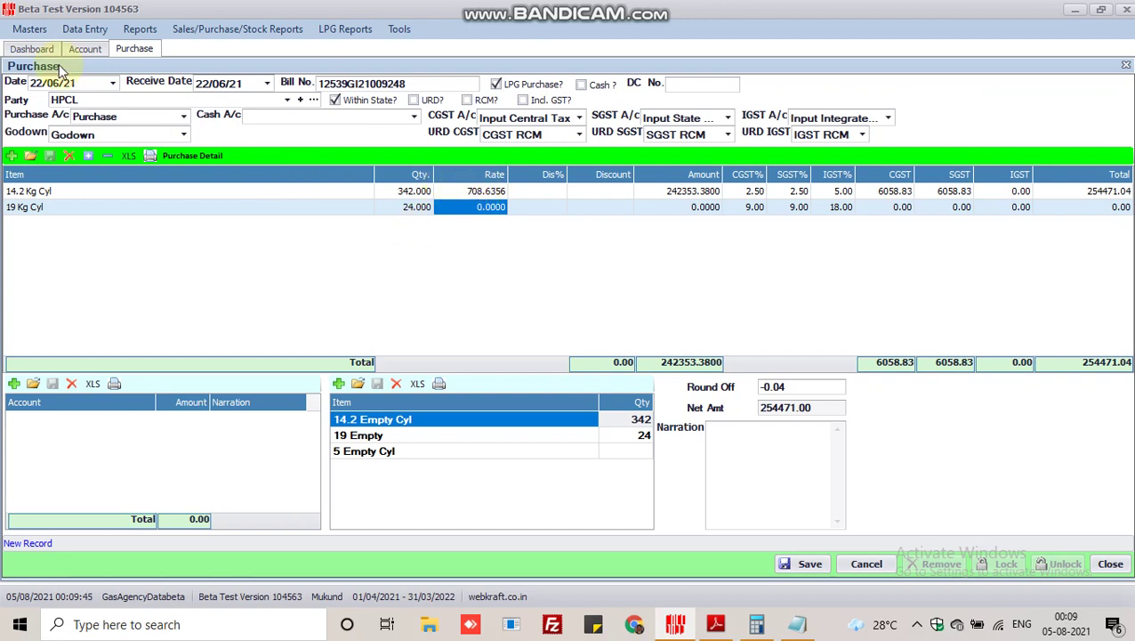
pyautogui.click(31, 30)
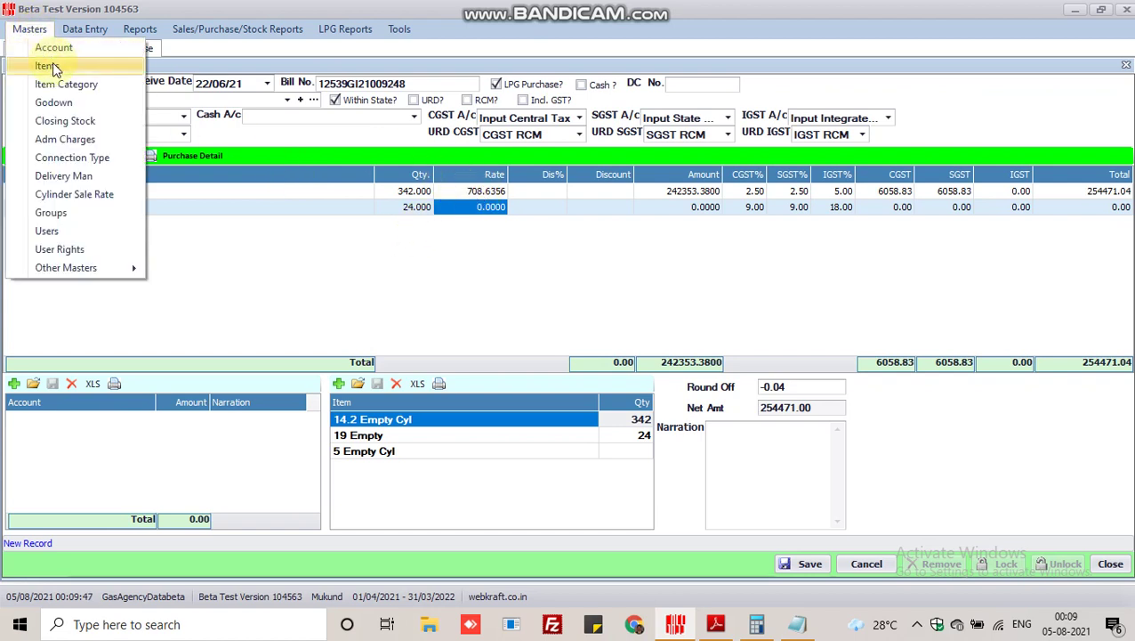
# Step: Save 708.6356 as the purchase rate in the 14.2 Kg Cyl item master
pyautogui.click(53, 65)
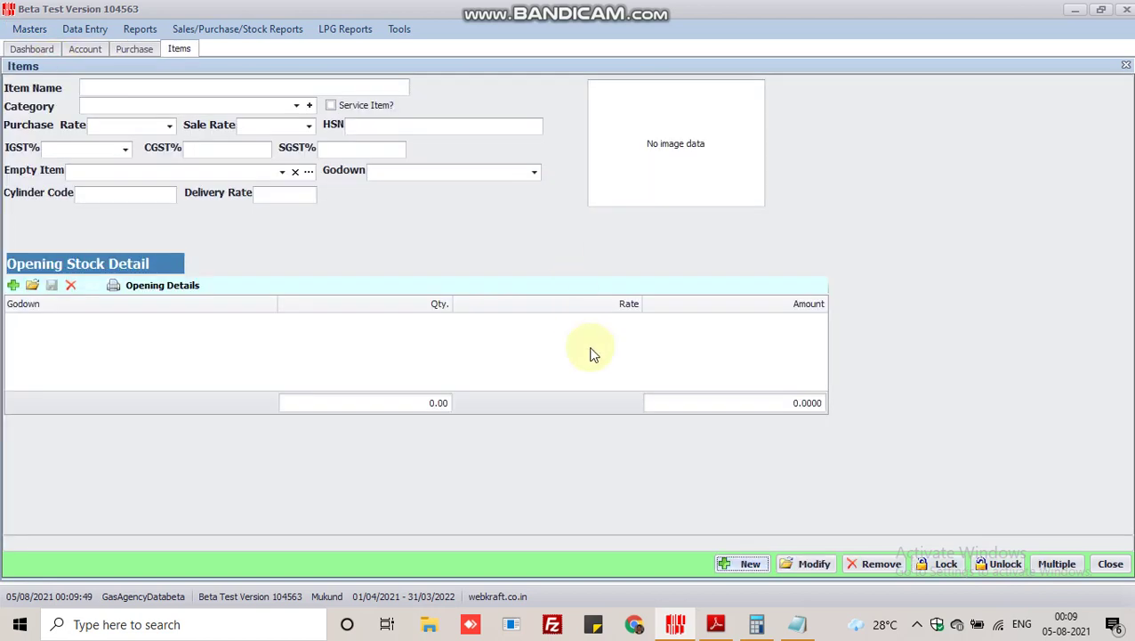
pyautogui.click(813, 563)
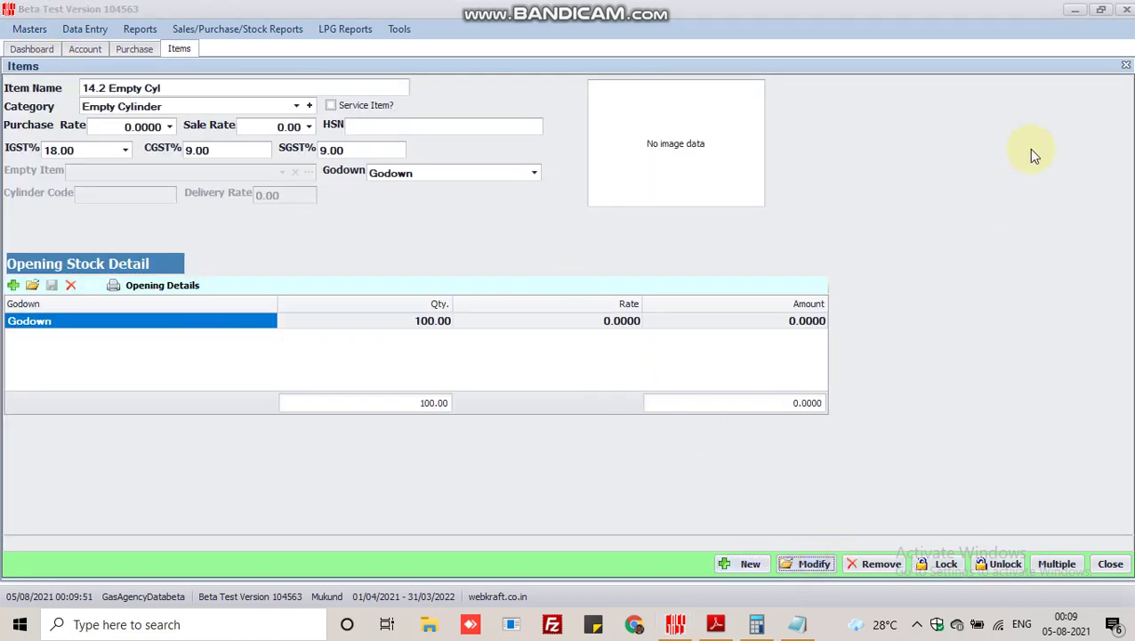
pyautogui.click(988, 169)
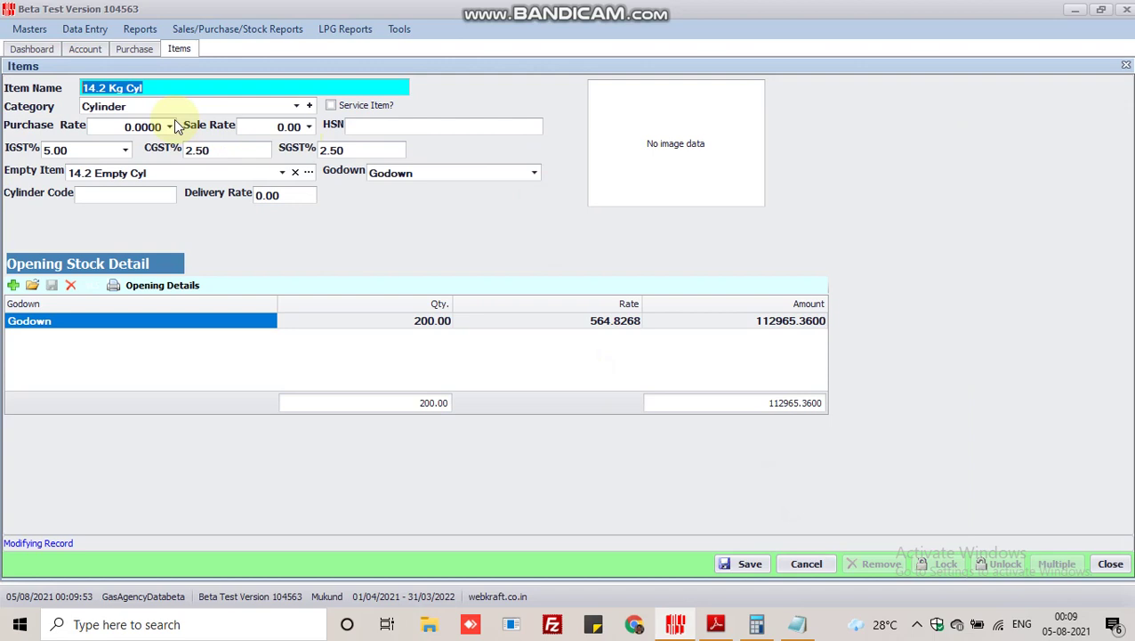
pyautogui.click(168, 127)
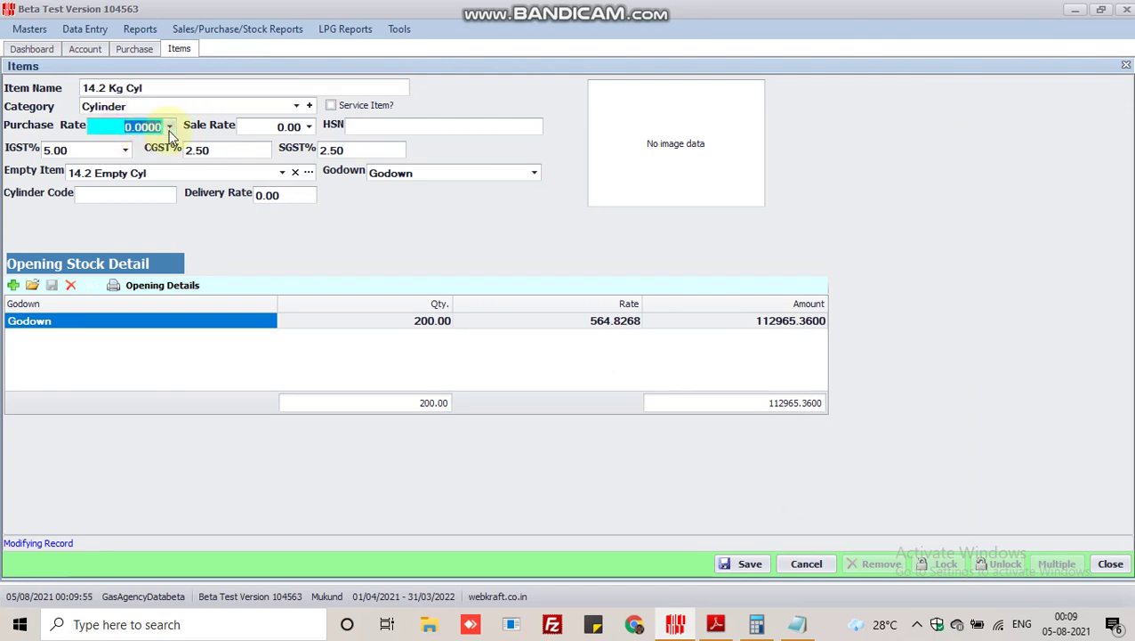
pyautogui.hotkey('ctrl', 'v')
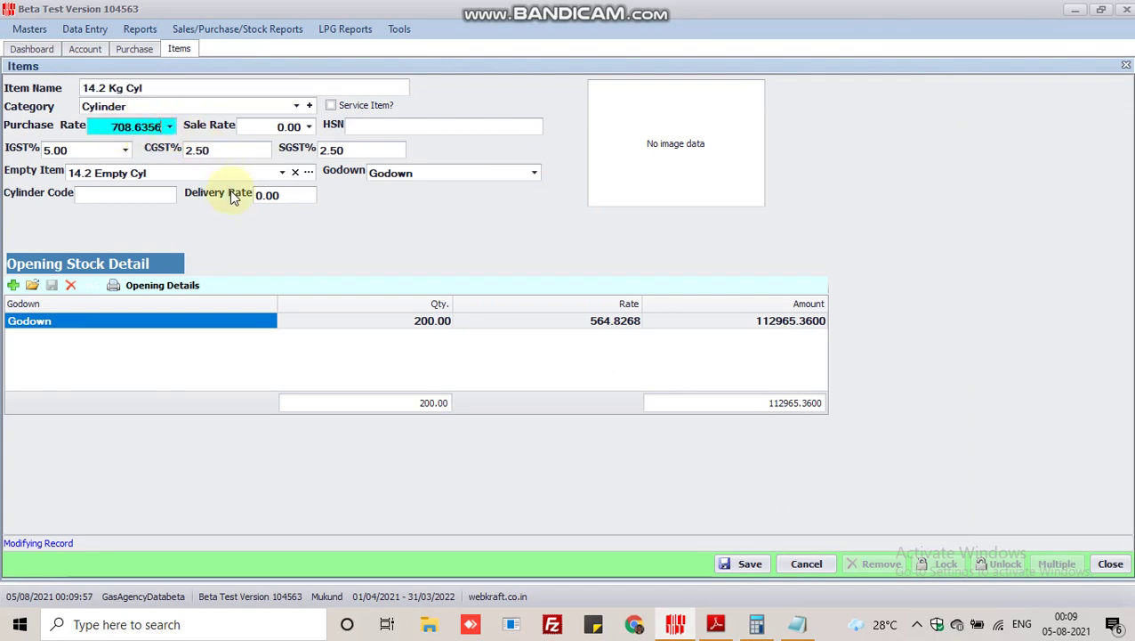
pyautogui.click(748, 568)
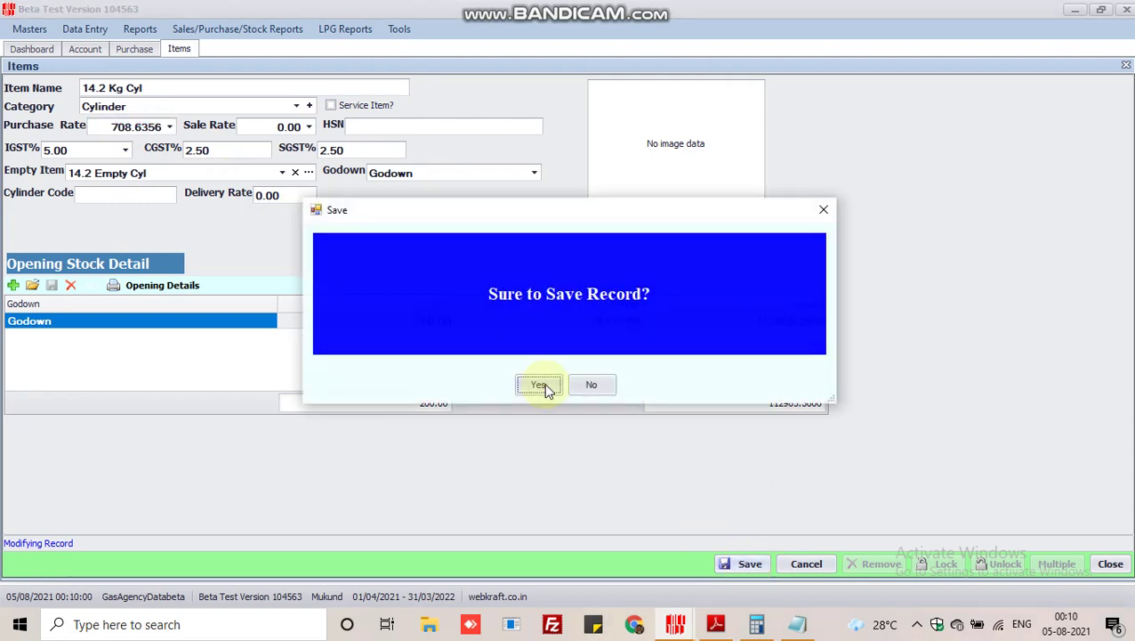
pyautogui.click(539, 384)
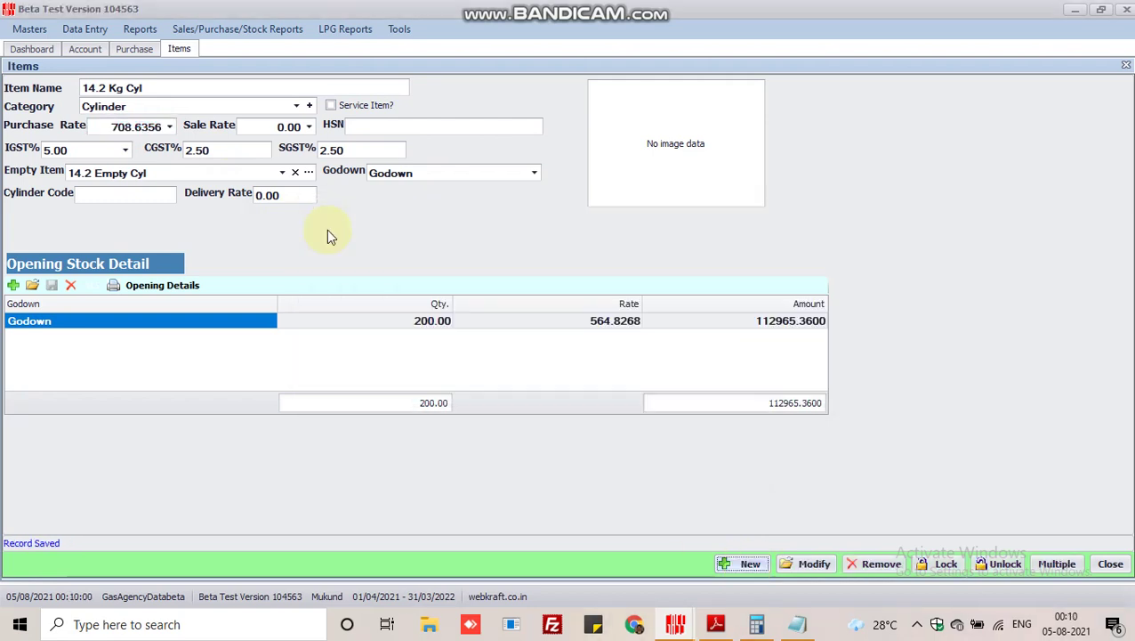
pyautogui.click(124, 51)
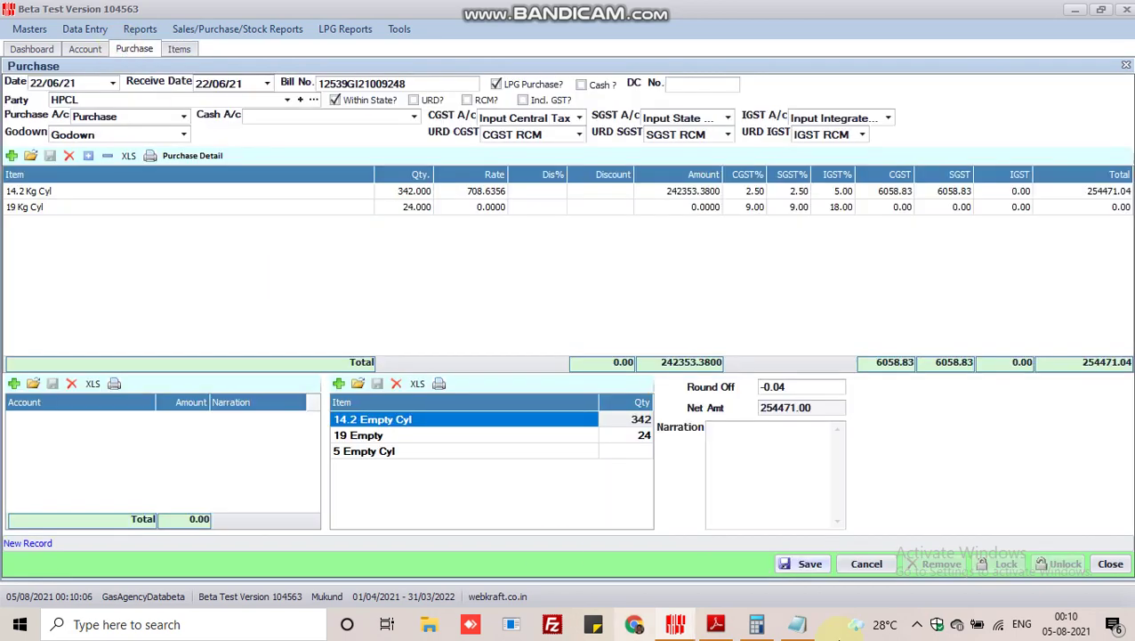
# Step: Calculate 24012.12 ÷ 24 = 1,000.505 and copy the 19 Kg rate
pyautogui.click(716, 623)
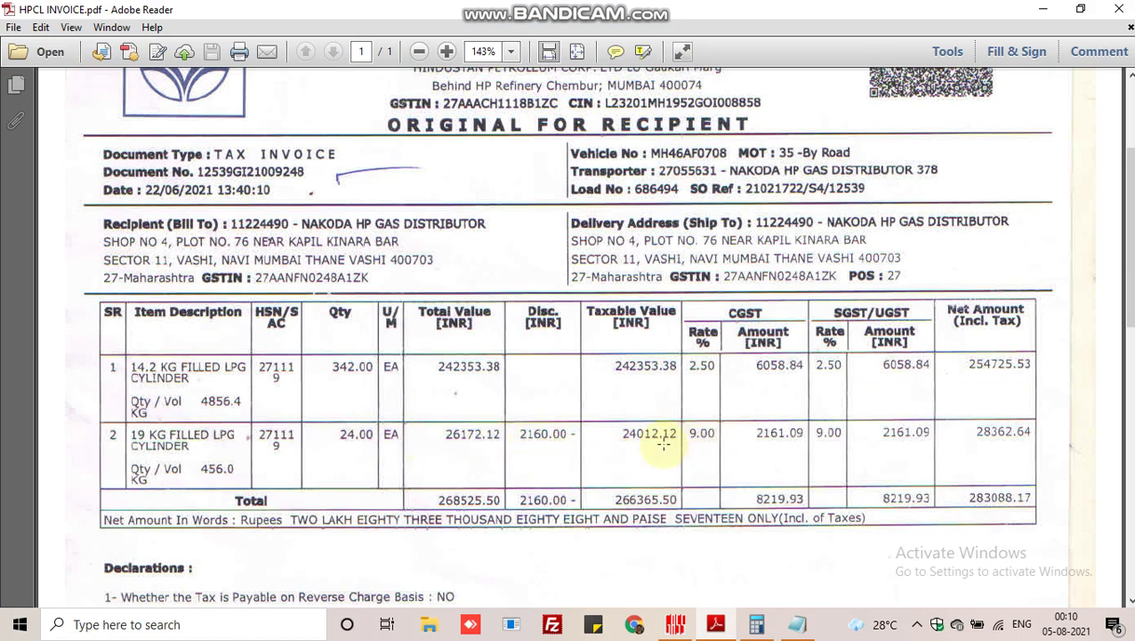
pyautogui.click(758, 625)
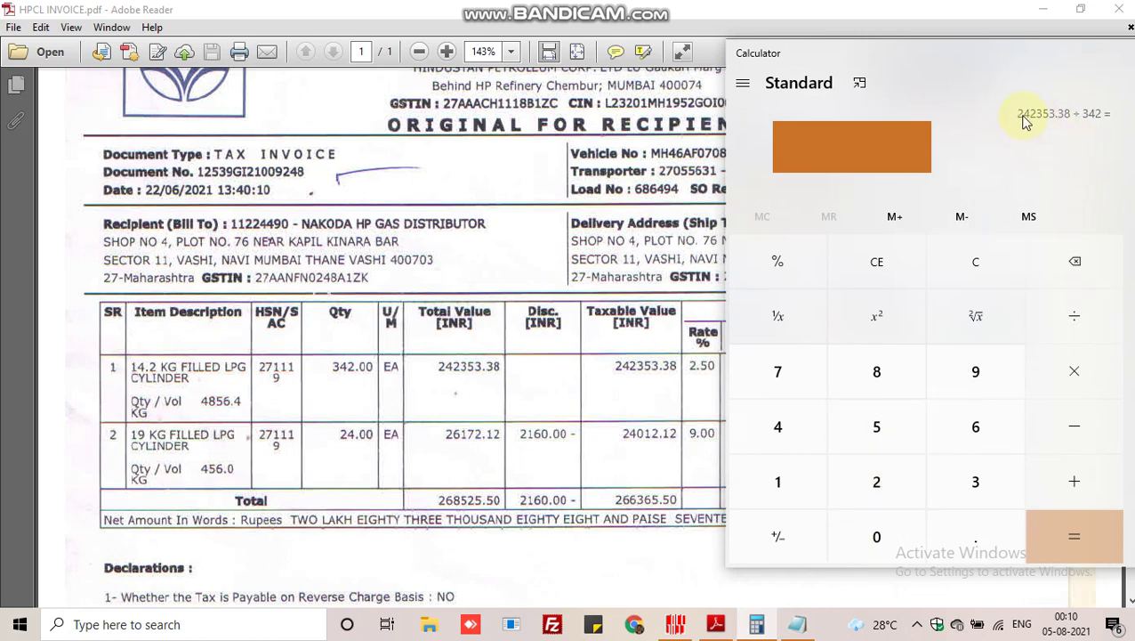
pyautogui.click(988, 264)
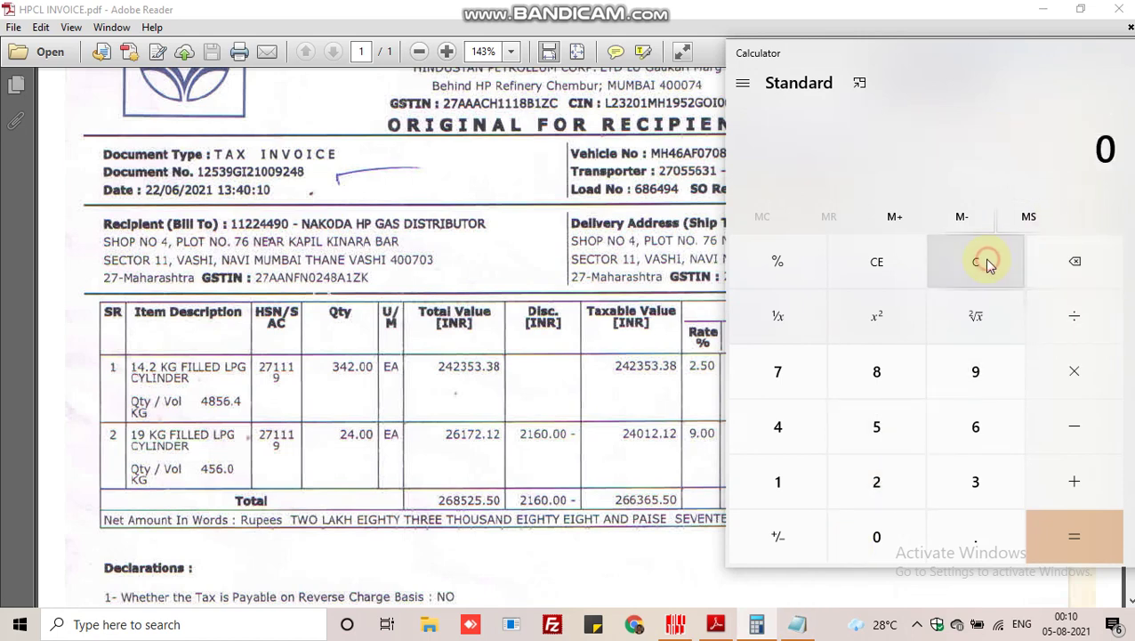
pyautogui.write('24')
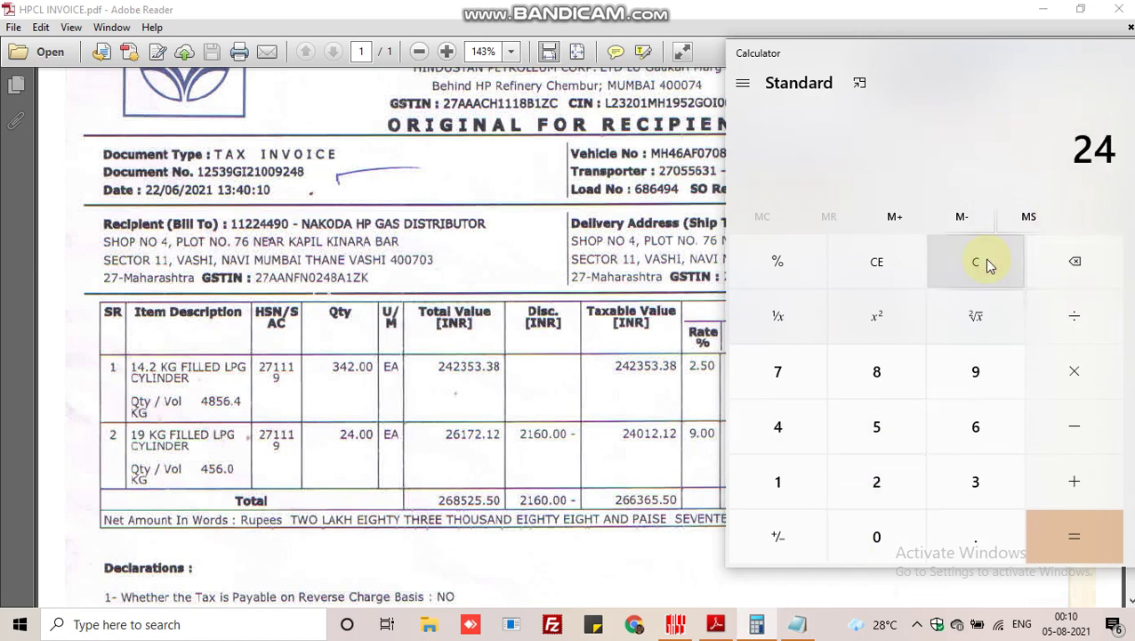
pyautogui.write(',012.12')
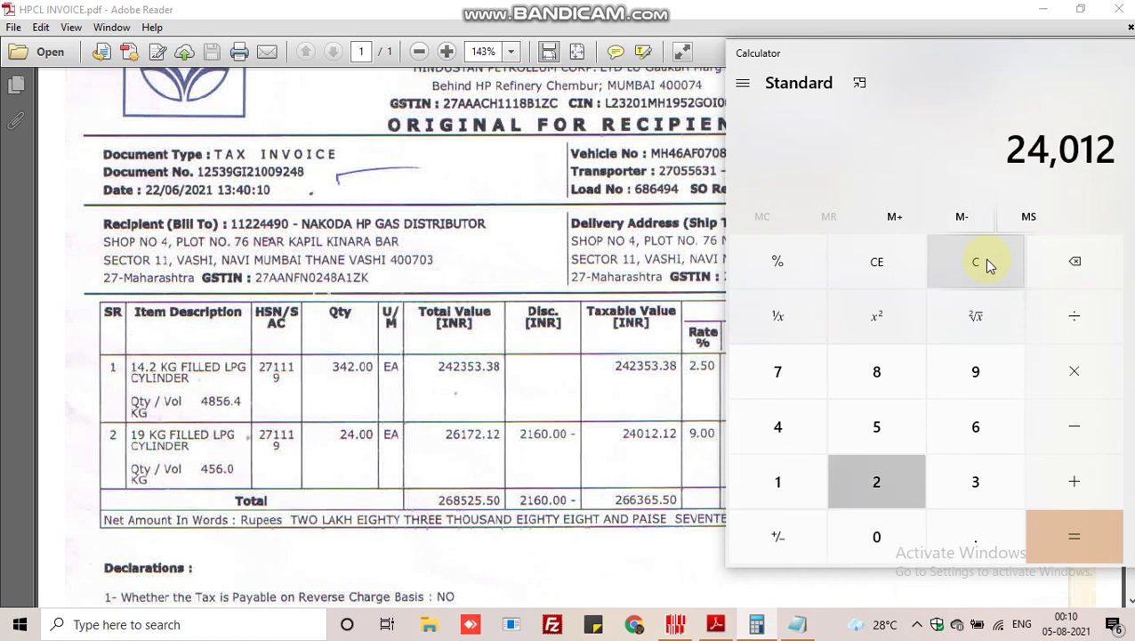
pyautogui.click(1079, 322)
pyautogui.write('24')
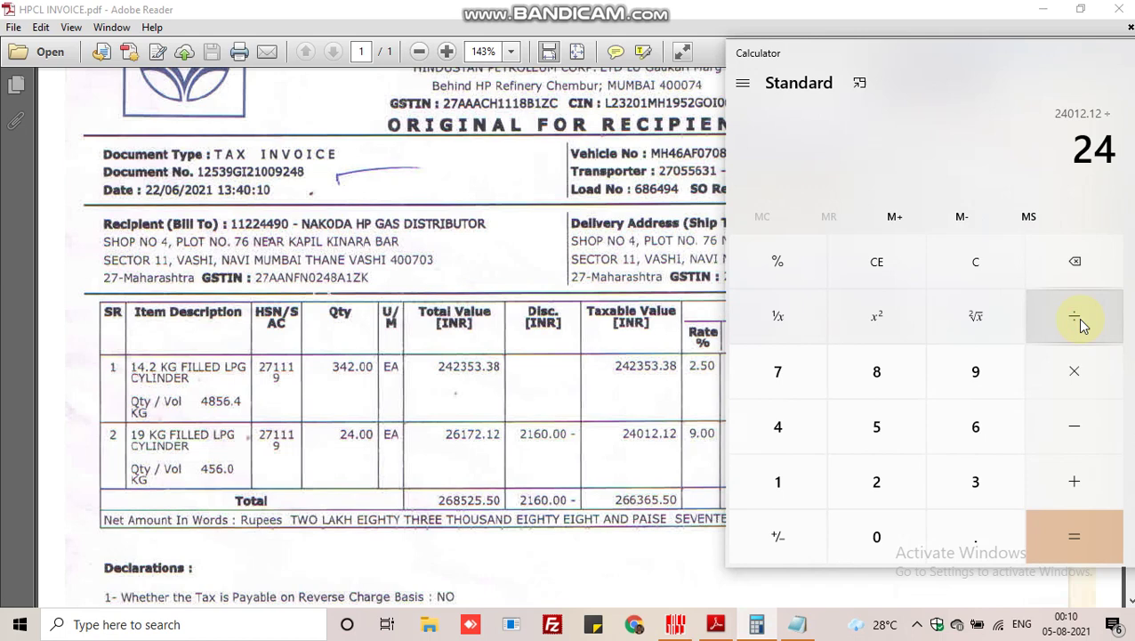
pyautogui.click(1070, 544)
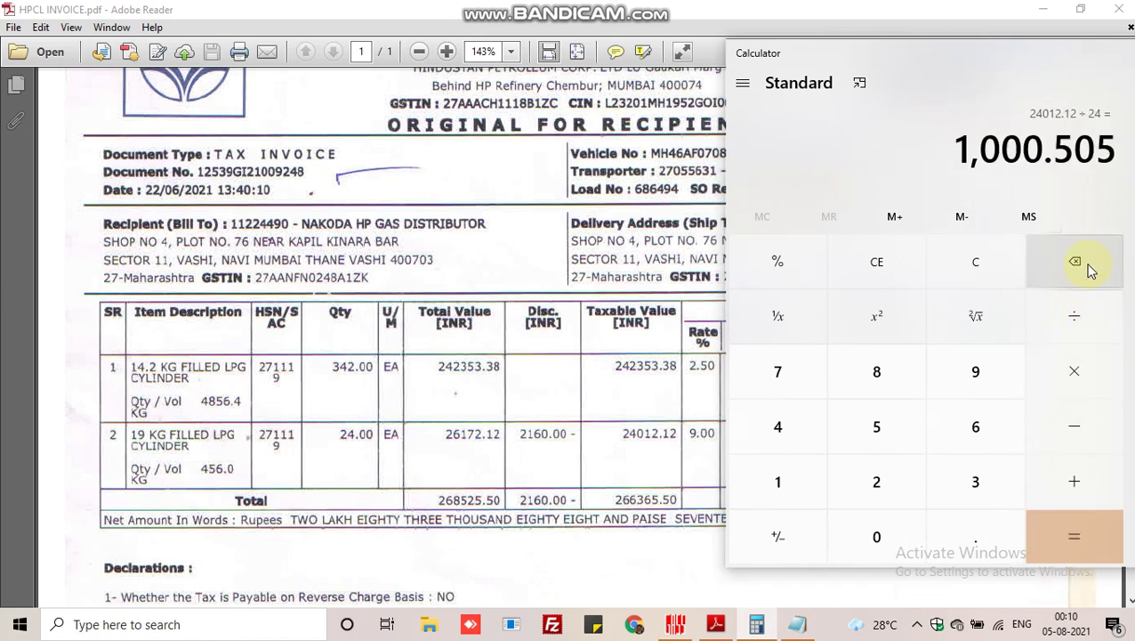
pyautogui.moveTo(958, 152); pyautogui.dragTo(1119, 151)
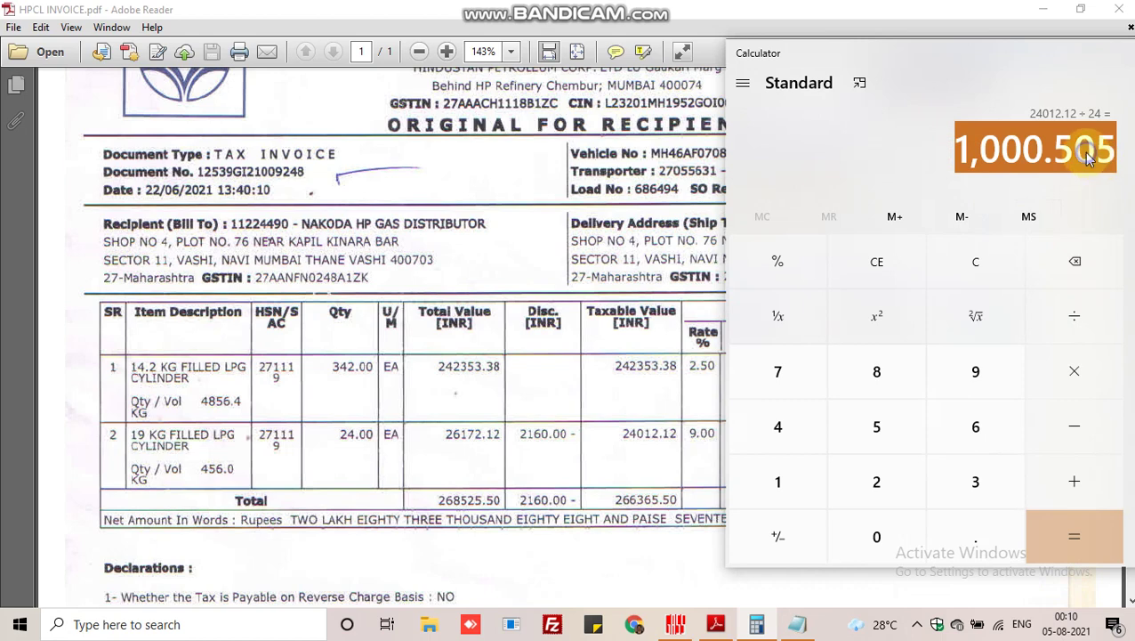
pyautogui.rightClick(1074, 178)
pyautogui.click(998, 169)
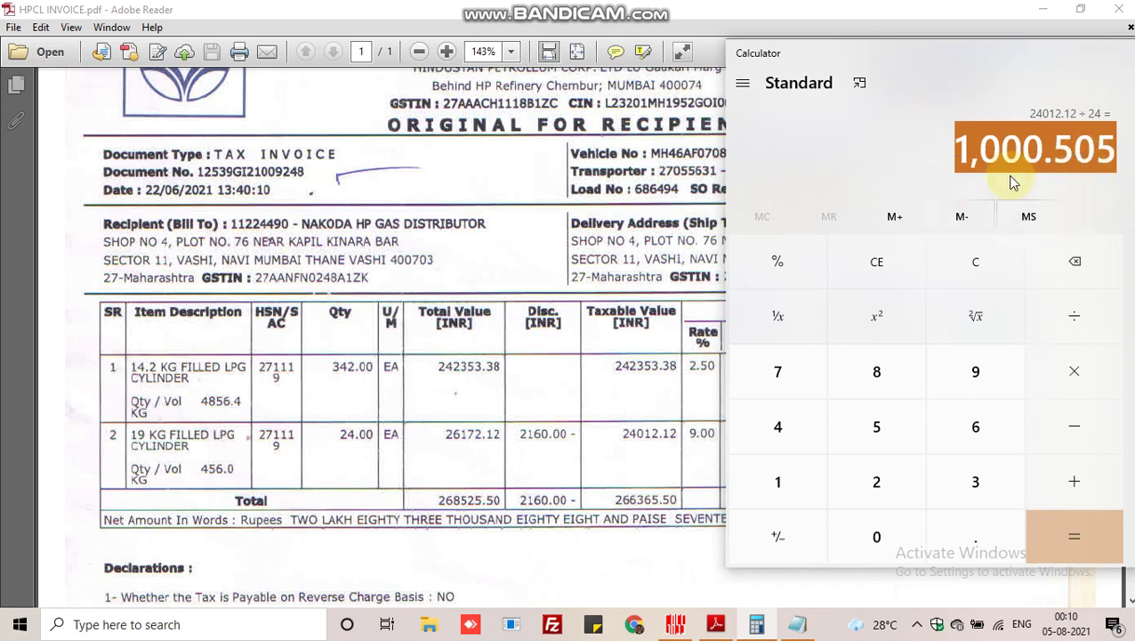
pyautogui.click(677, 626)
# Step: Paste 1000.5050 as the 19 Kg Cyl rate, making its amount 24012.12
pyautogui.click(470, 207)
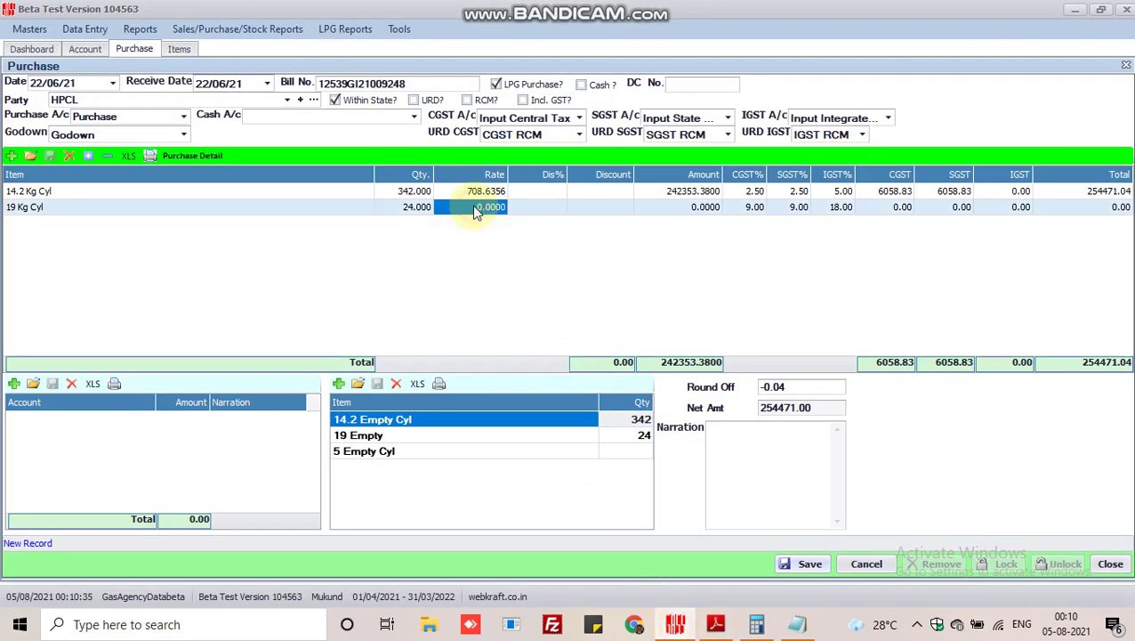
pyautogui.rightClick(476, 211)
pyautogui.click(514, 253)
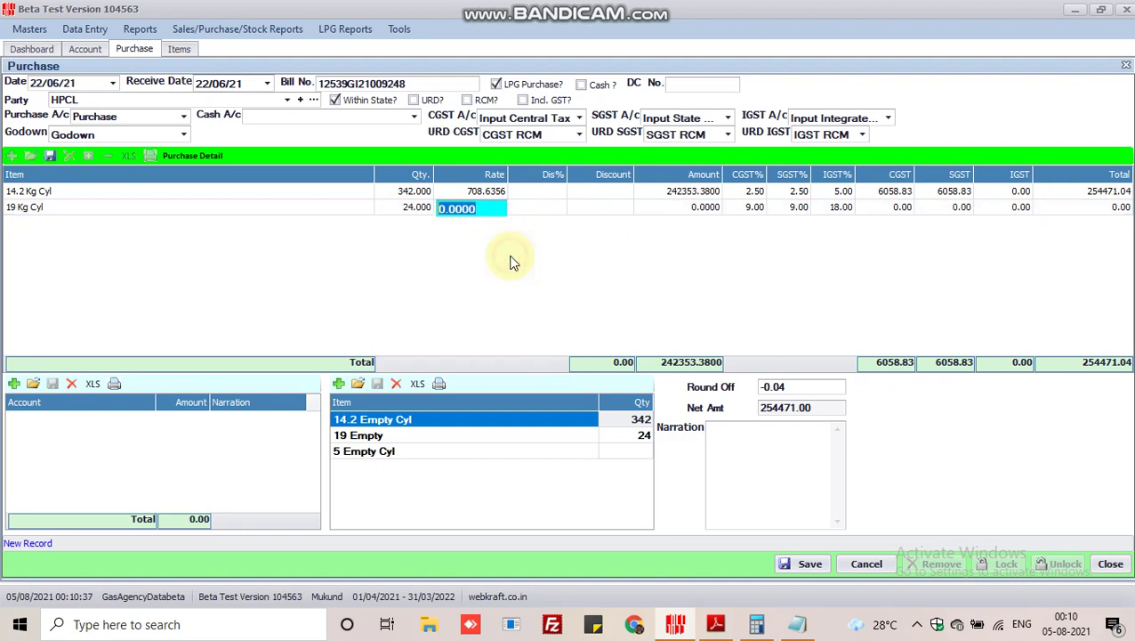
pyautogui.moveTo(481, 208); pyautogui.dragTo(445, 210)
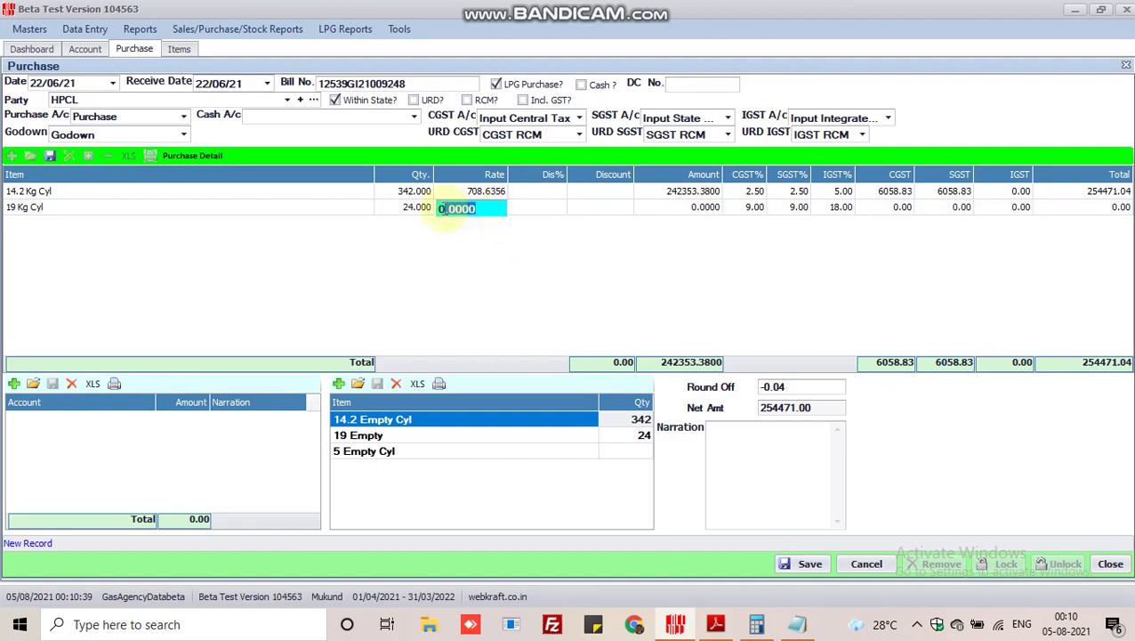
pyautogui.rightClick(449, 211)
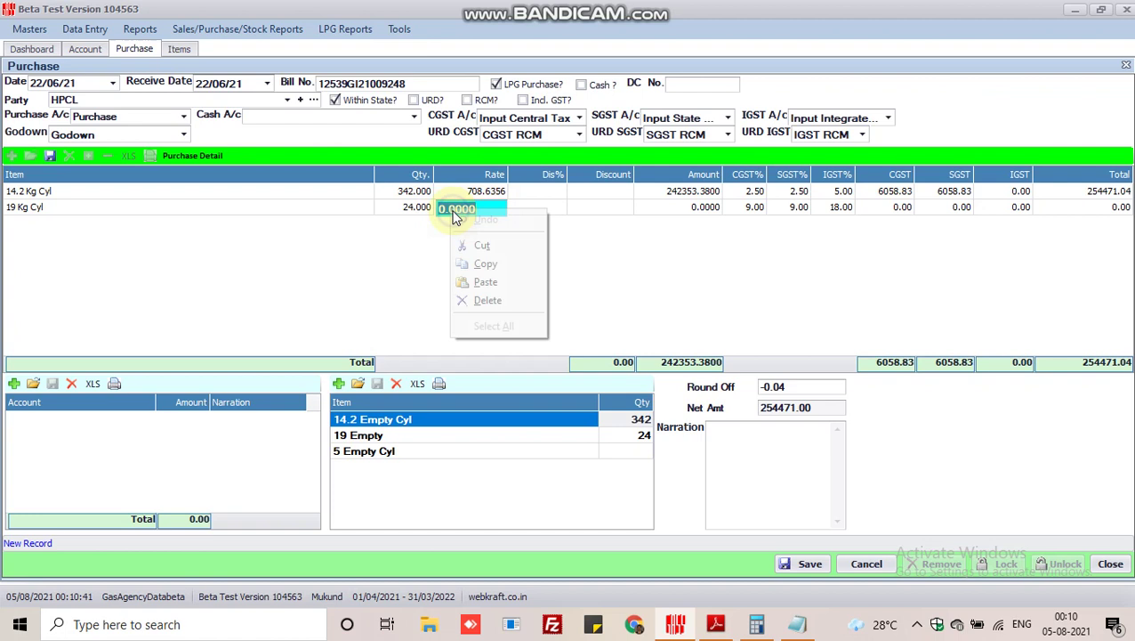
pyautogui.click(480, 282)
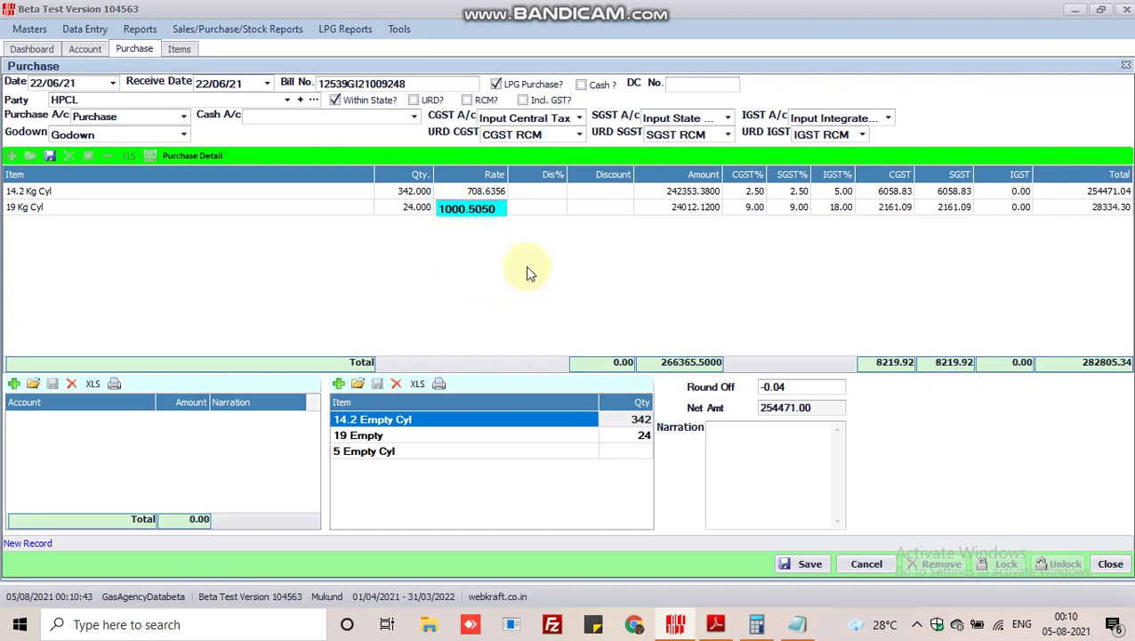
pyautogui.press('Tab')
pyautogui.press('Tab')
pyautogui.press('Tab')
pyautogui.press('Tab')
pyautogui.press('Tab')
pyautogui.press('Tab')
pyautogui.press('Tab')
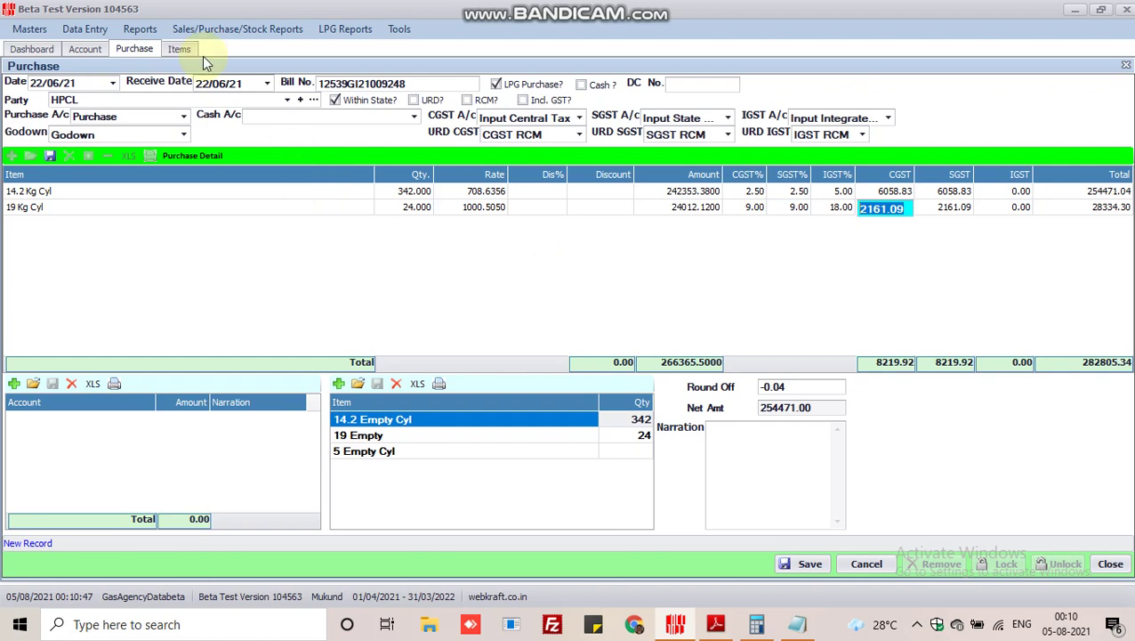
pyautogui.click(180, 49)
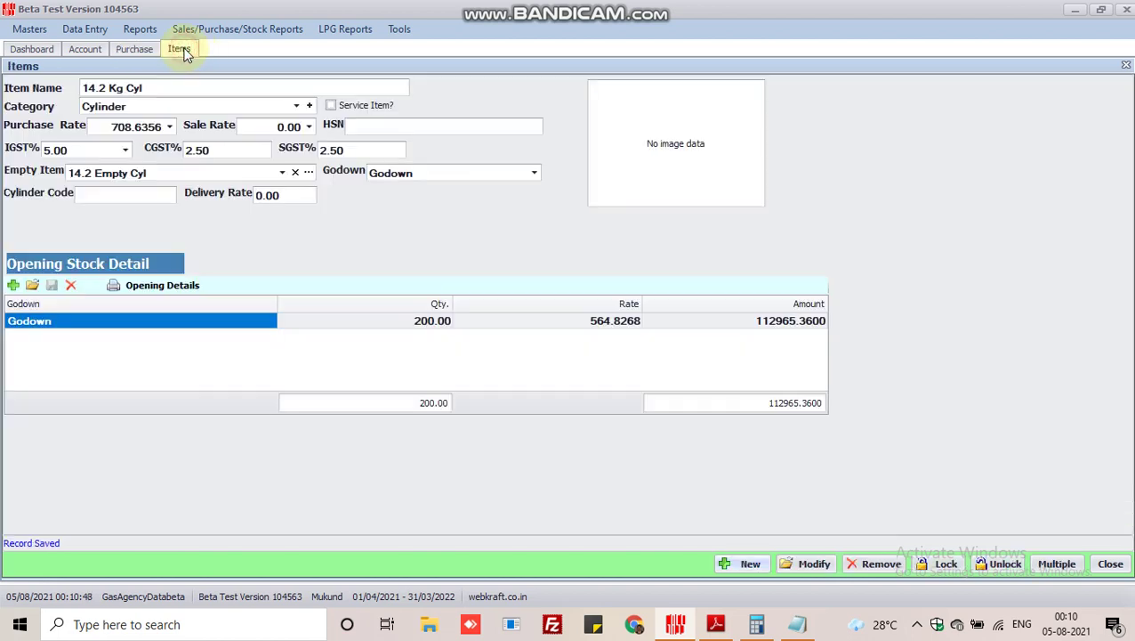
# Step: Change the 19 Kg Cyl item master's purchase rate to 1000.5050 and save
pyautogui.click(811, 566)
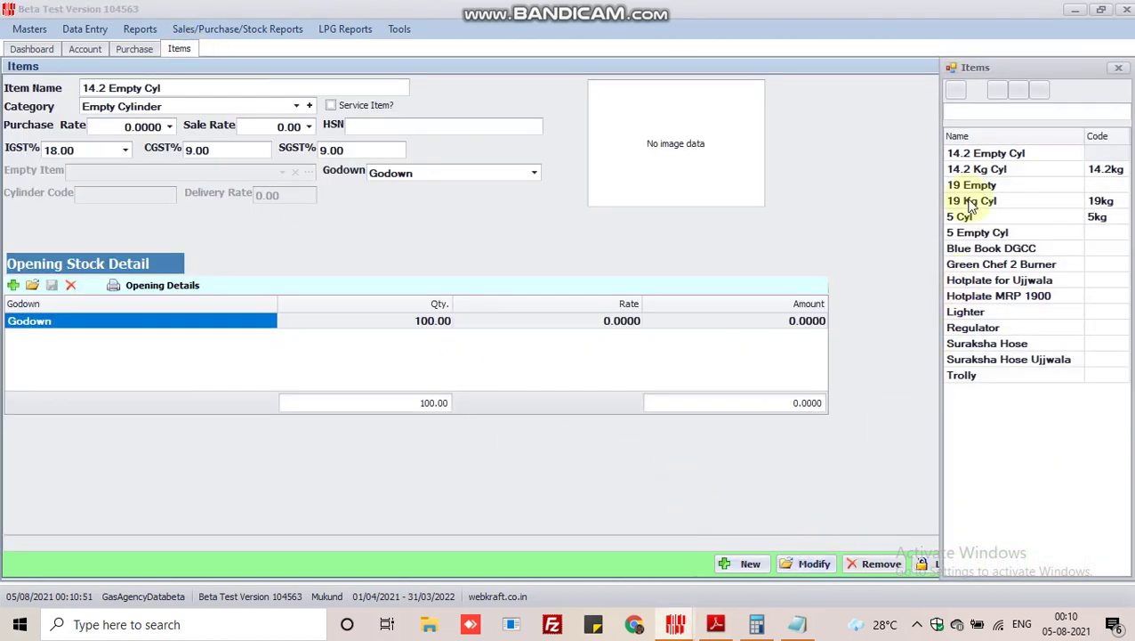
pyautogui.doubleClick(975, 201)
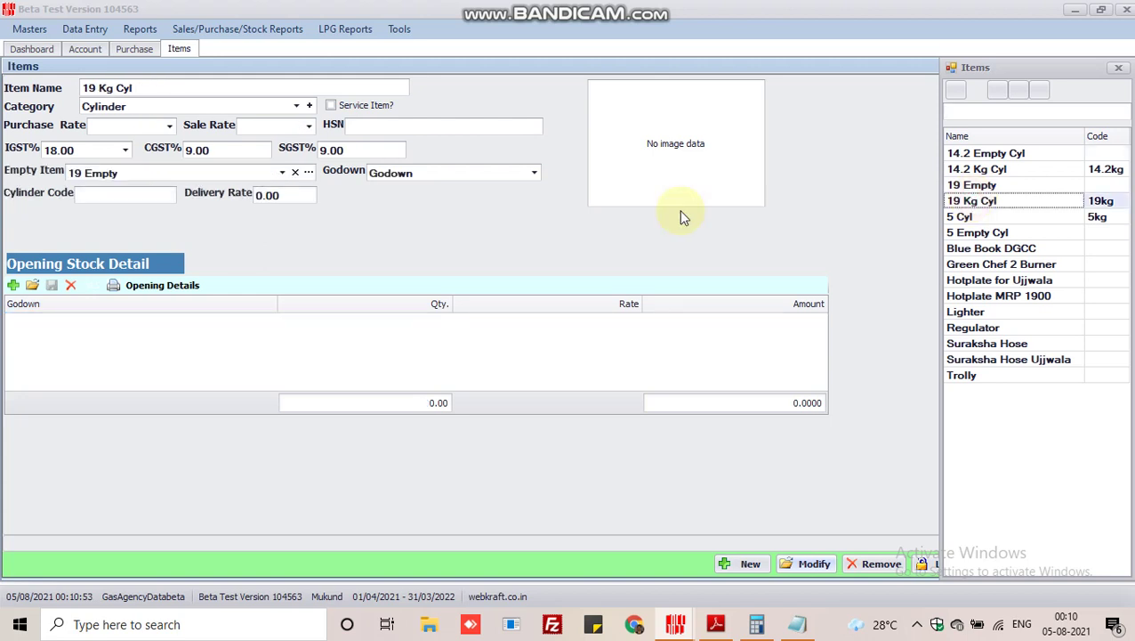
pyautogui.click(123, 128)
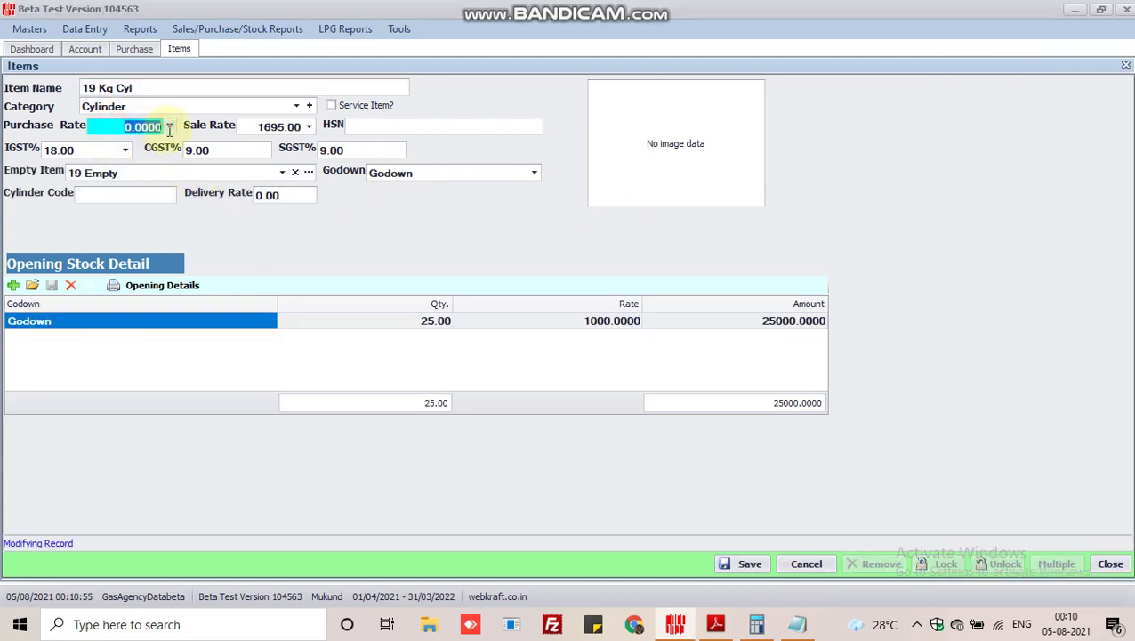
pyautogui.rightClick(125, 130)
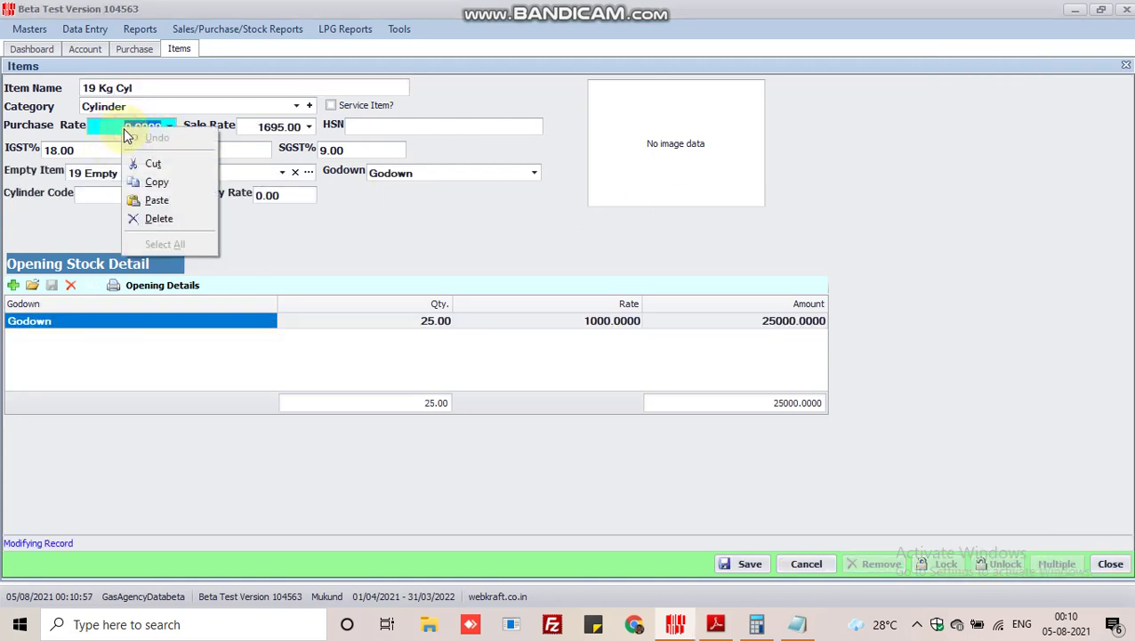
pyautogui.click(145, 201)
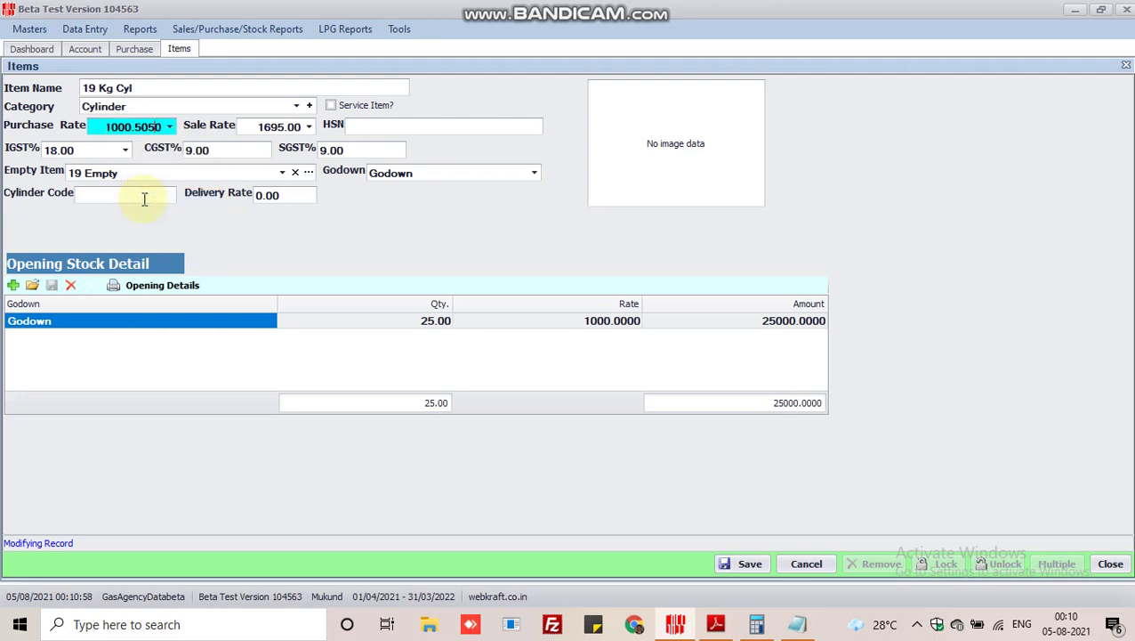
pyautogui.click(750, 564)
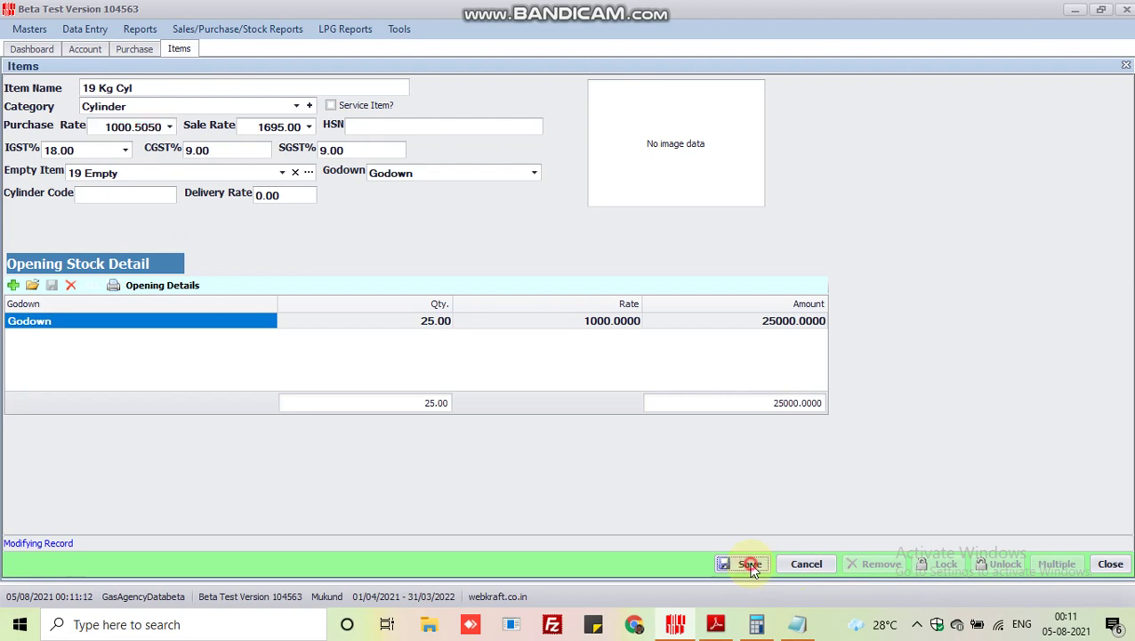
pyautogui.click(549, 386)
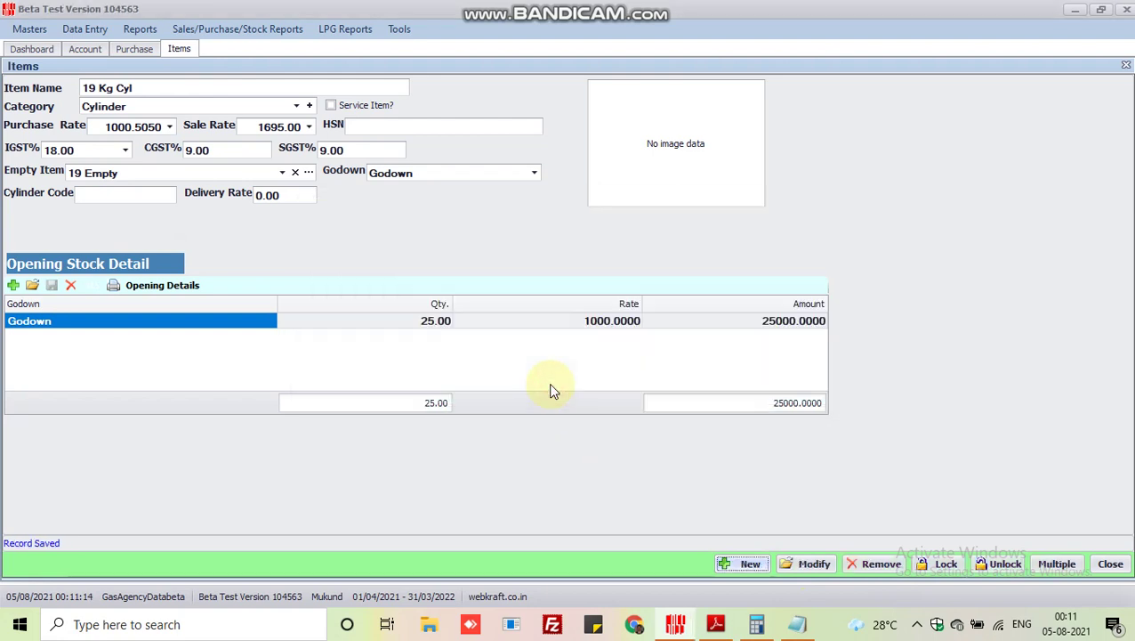
# Step: Review the purchase entry, then view the TCS U/S 206C(1H) ledger under Duties & Taxes
pyautogui.click(131, 49)
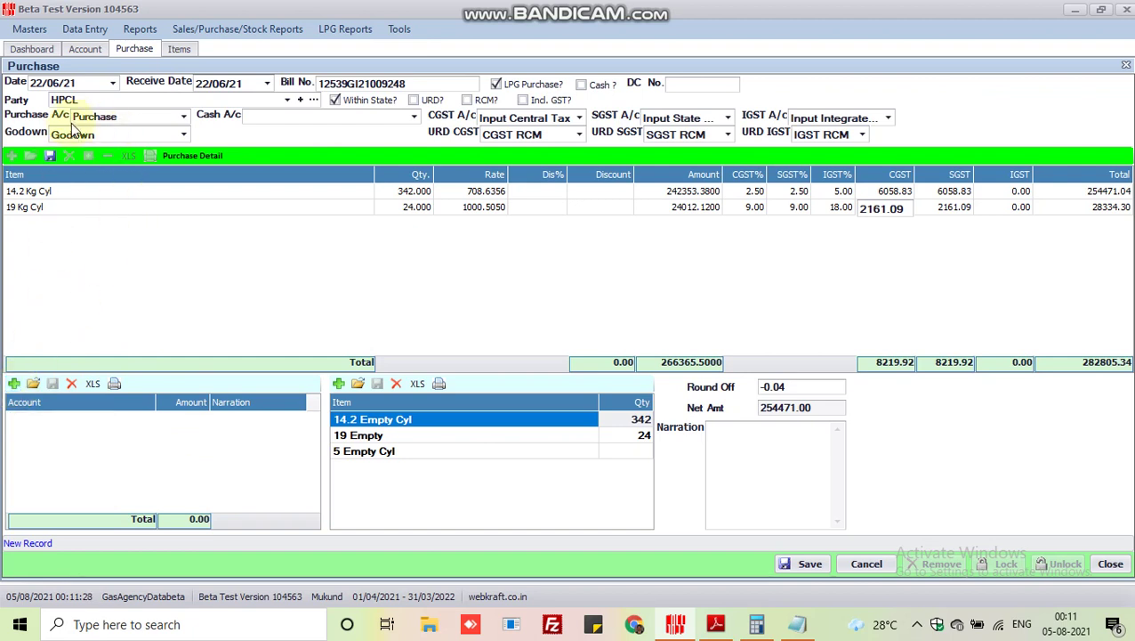
pyautogui.click(84, 49)
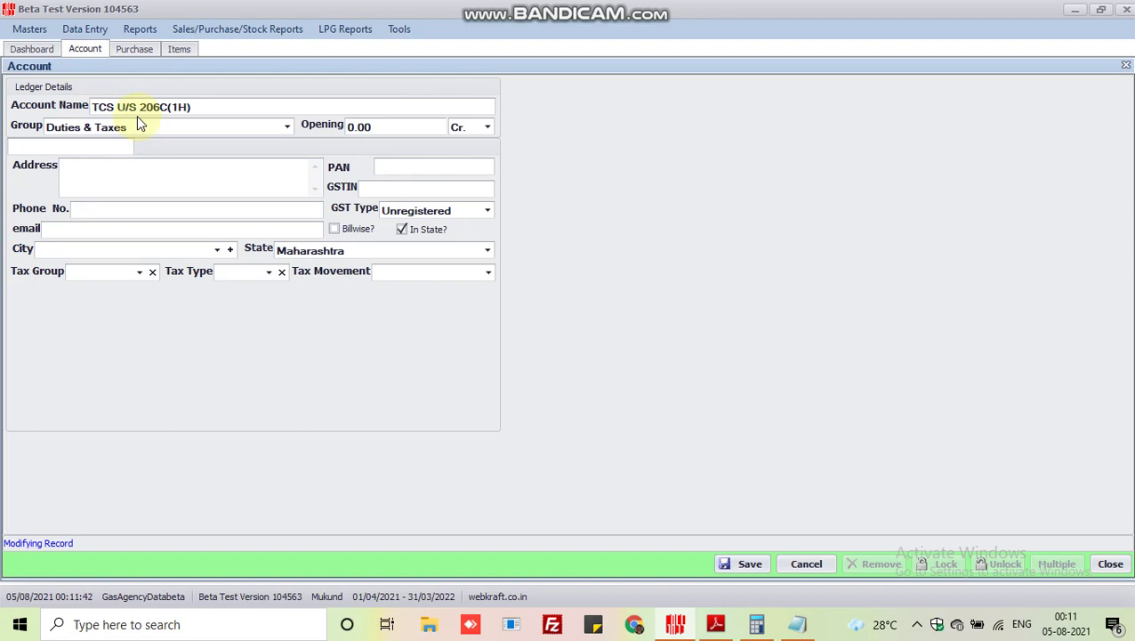
# Step: Add a TCS U/S 206C(1H) account row to the purchase's accounts grid, leaving its amount blank
pyautogui.click(132, 48)
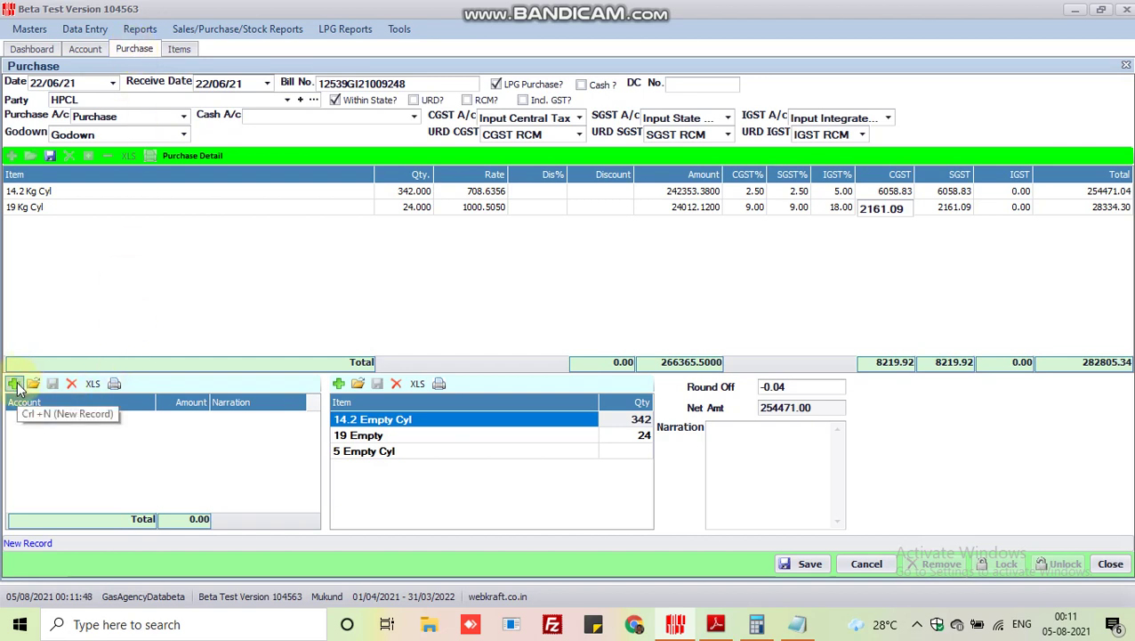
pyautogui.click(16, 384)
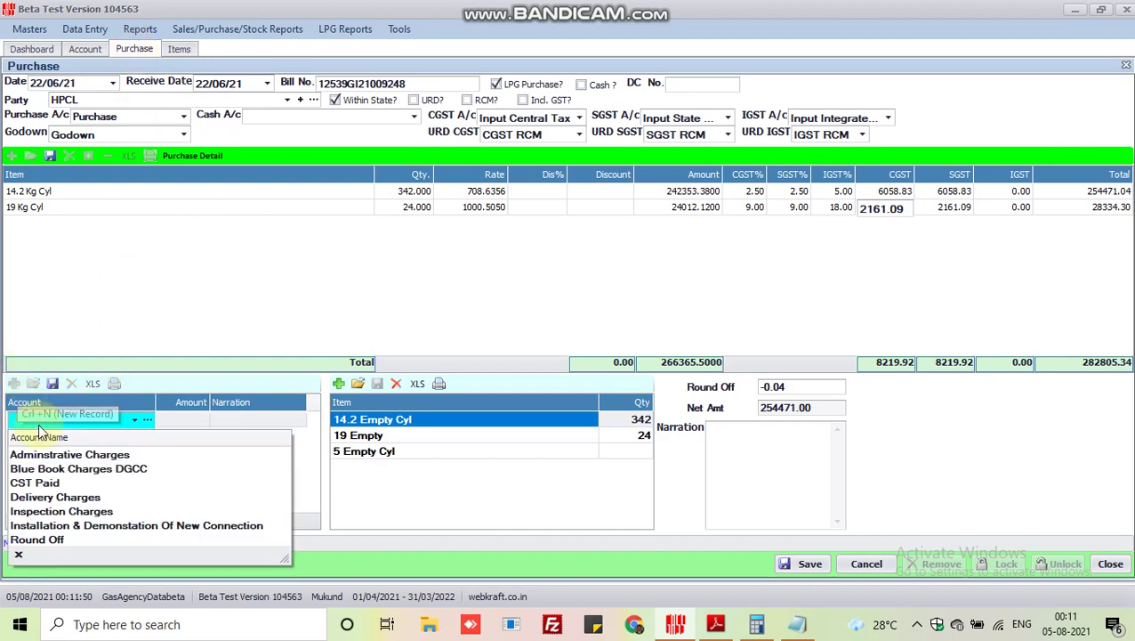
pyautogui.click(149, 424)
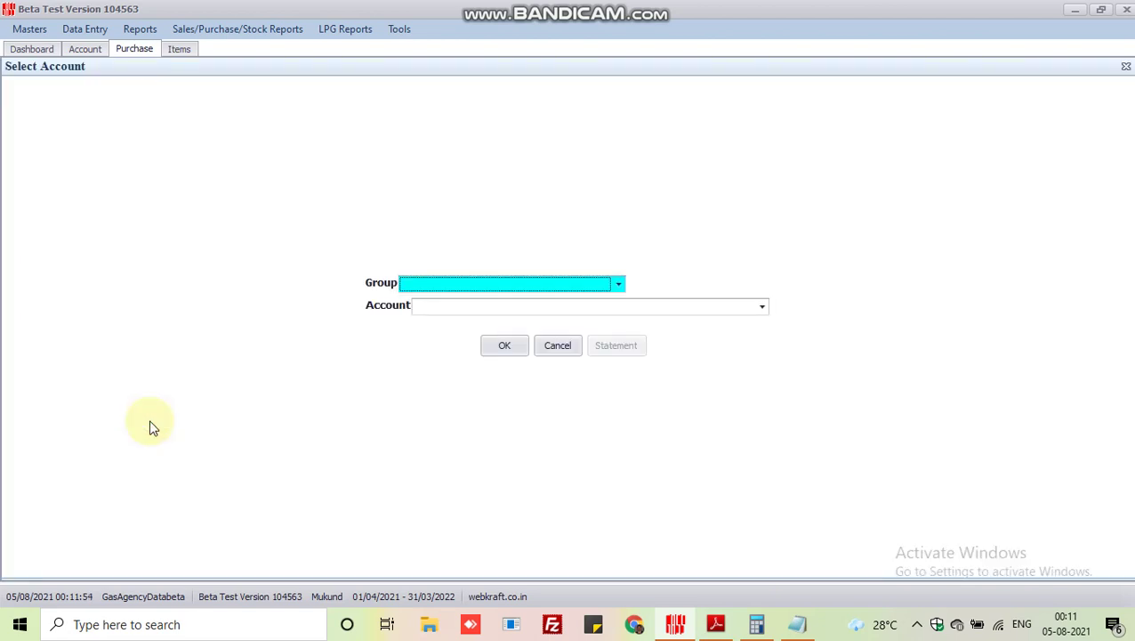
pyautogui.click(435, 311)
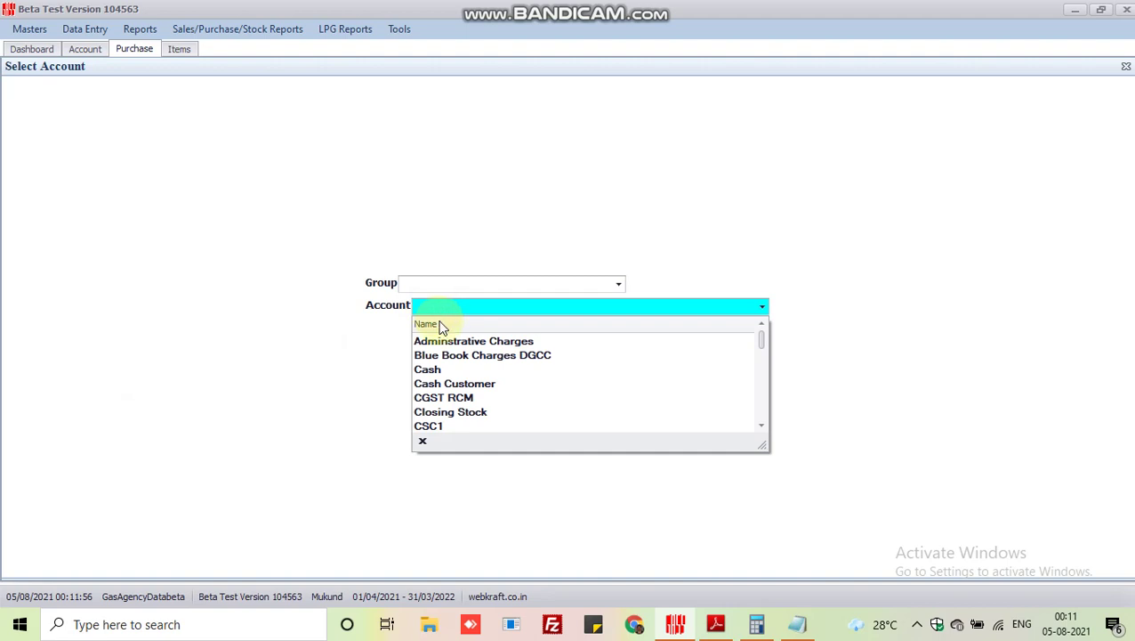
pyautogui.write('TCS U/S 206C(1H)')
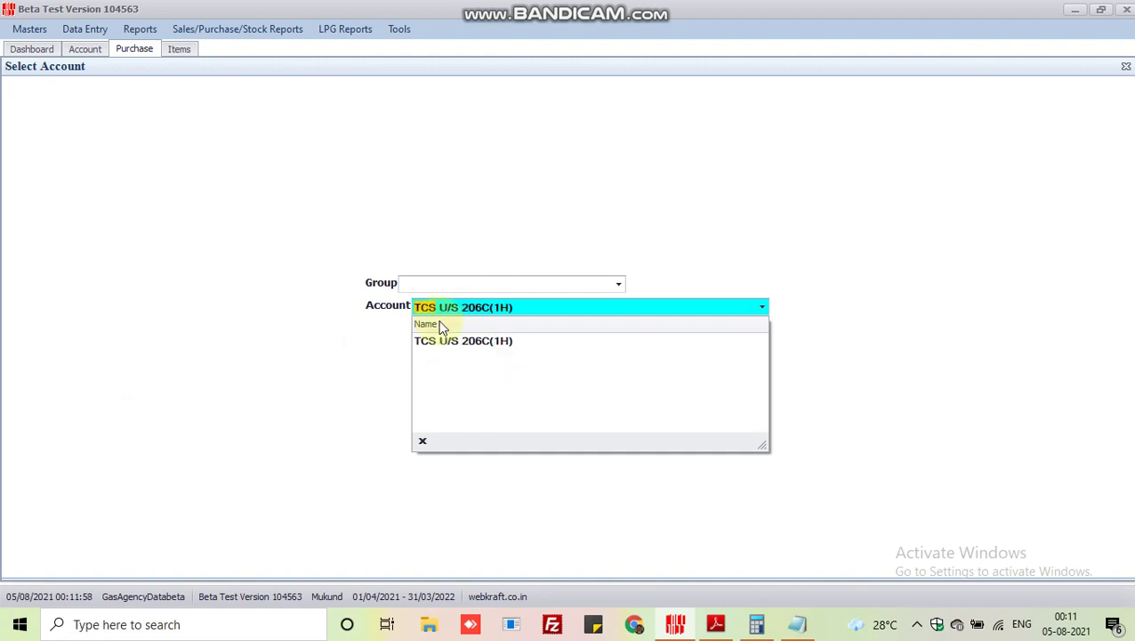
pyautogui.click(464, 347)
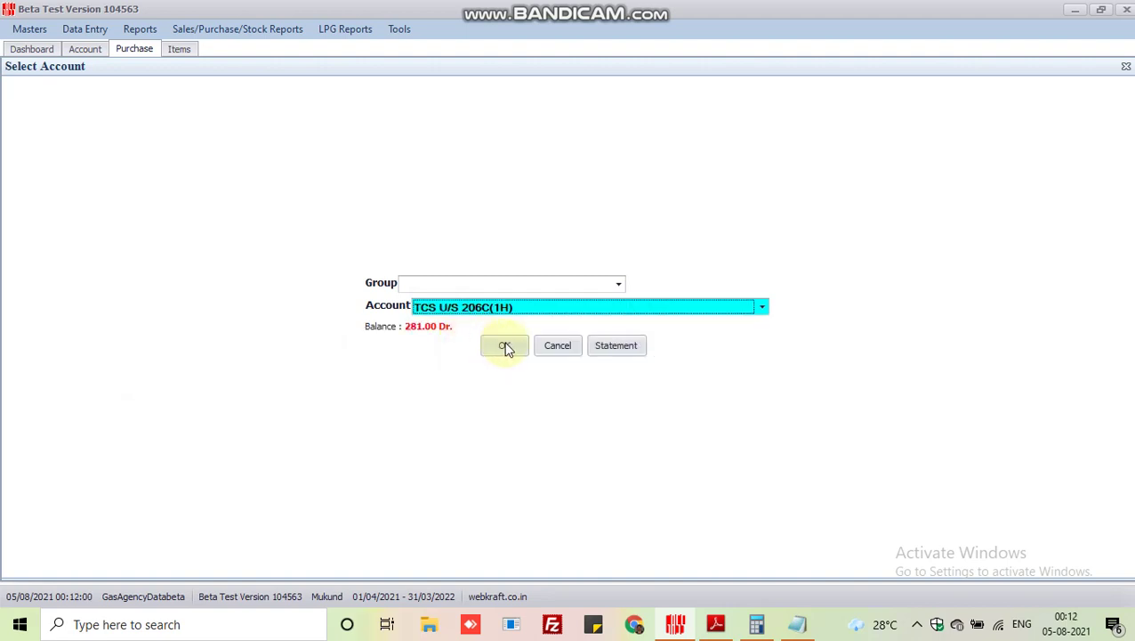
pyautogui.click(504, 346)
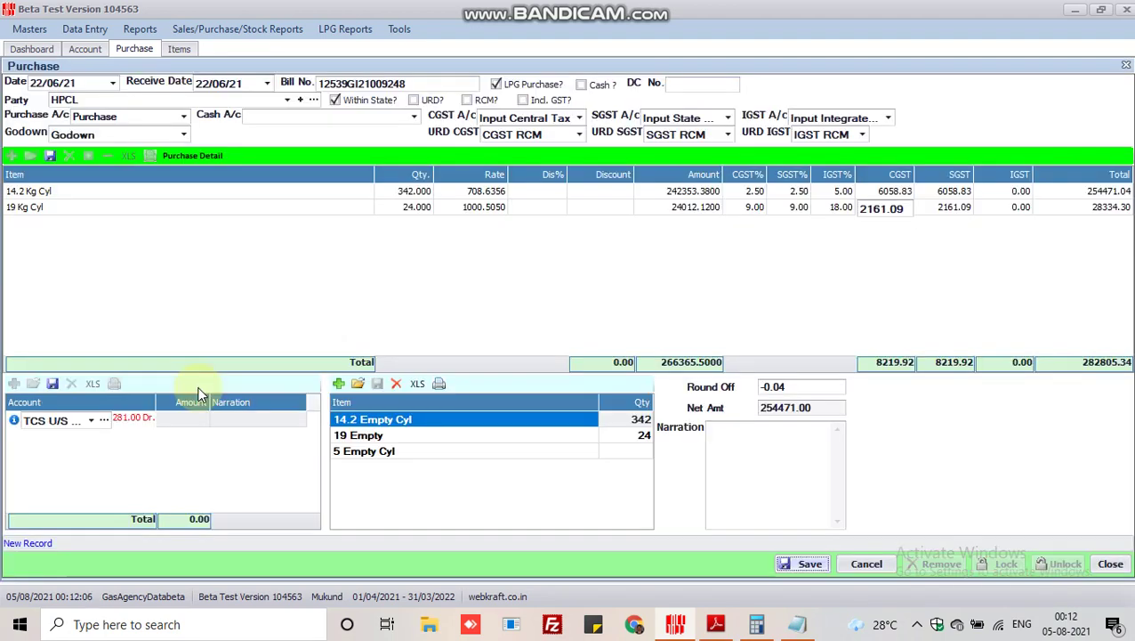
pyautogui.click(192, 392)
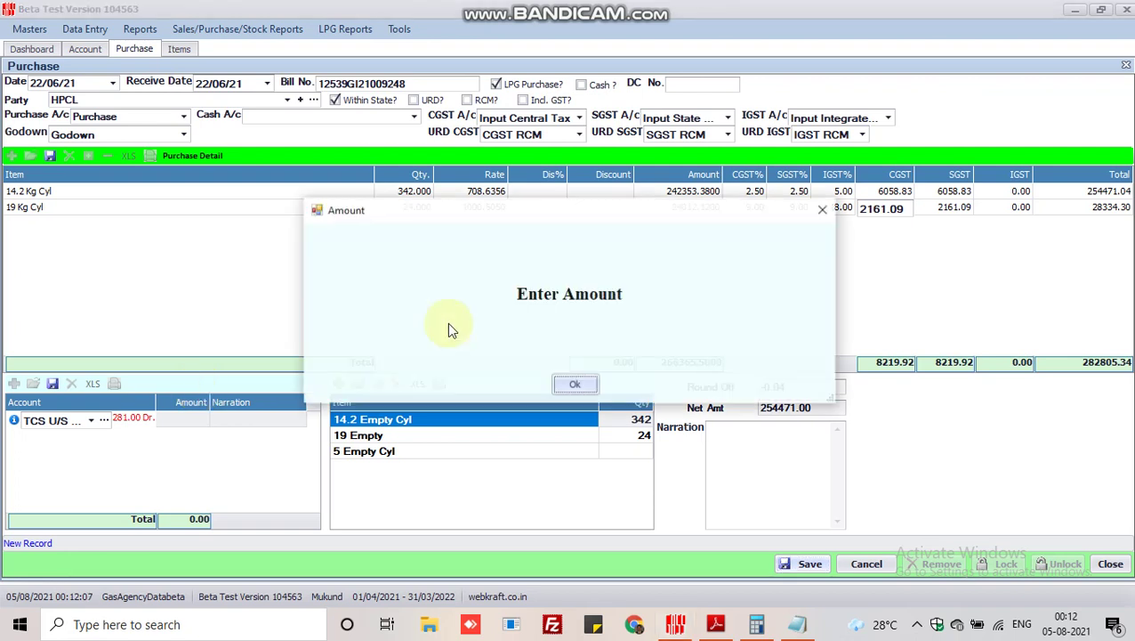
pyautogui.click(575, 386)
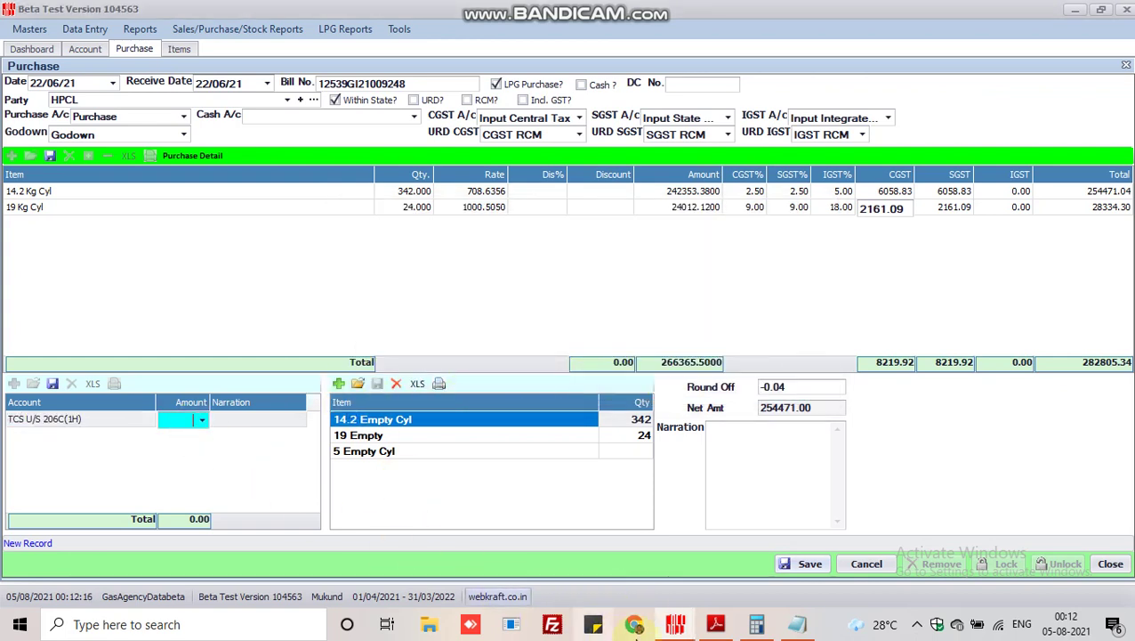
# Step: Read the TCS u/s 206C(1H) amount of Rs. 282.8166 on the HPCL invoice PDF, then return to GASS
pyautogui.click(676, 623)
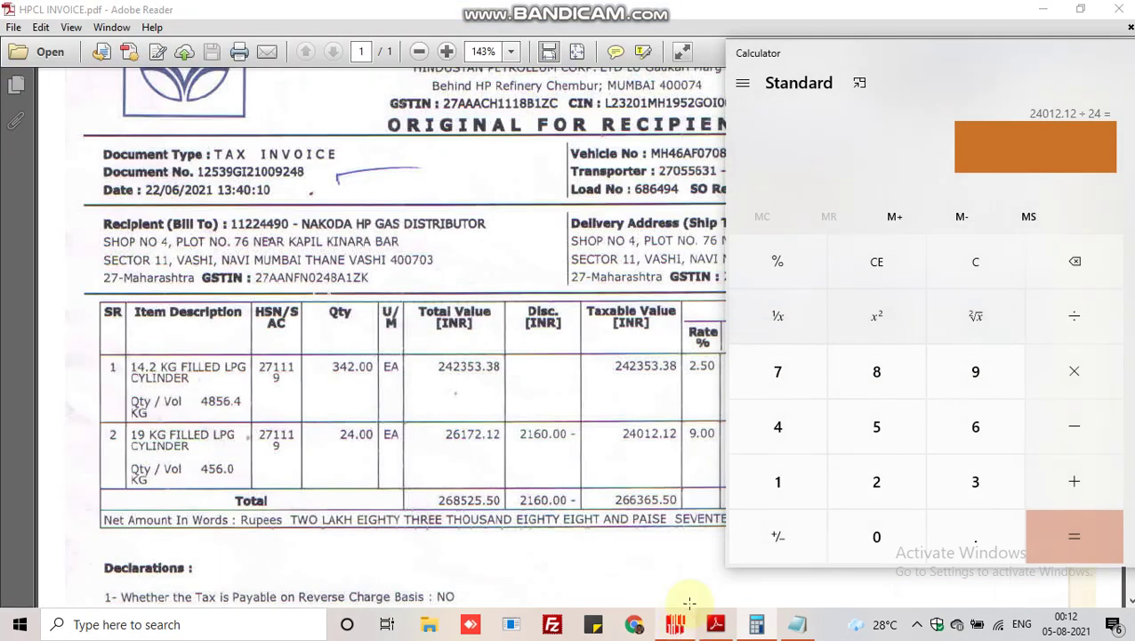
pyautogui.click(603, 561)
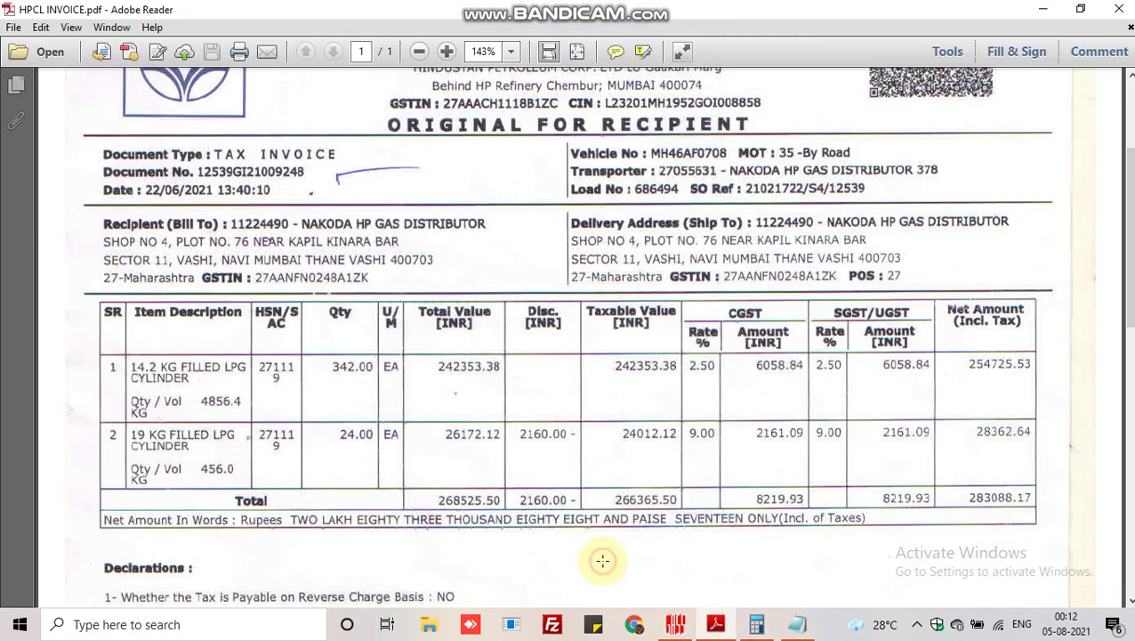
pyautogui.scroll(-5, 960, 323)
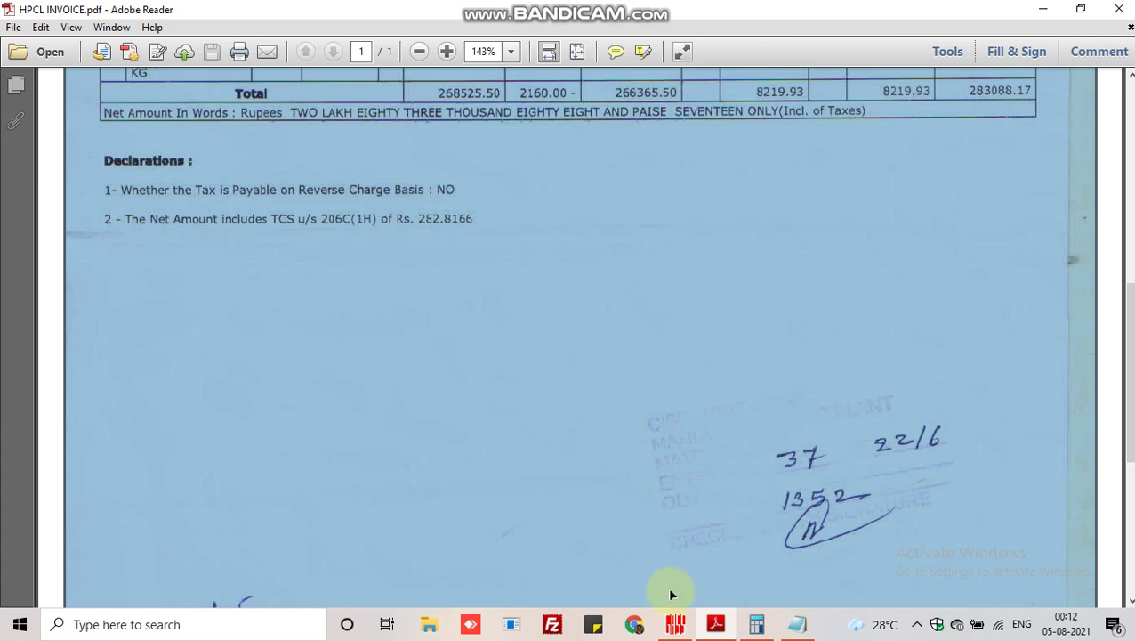
pyautogui.click(676, 624)
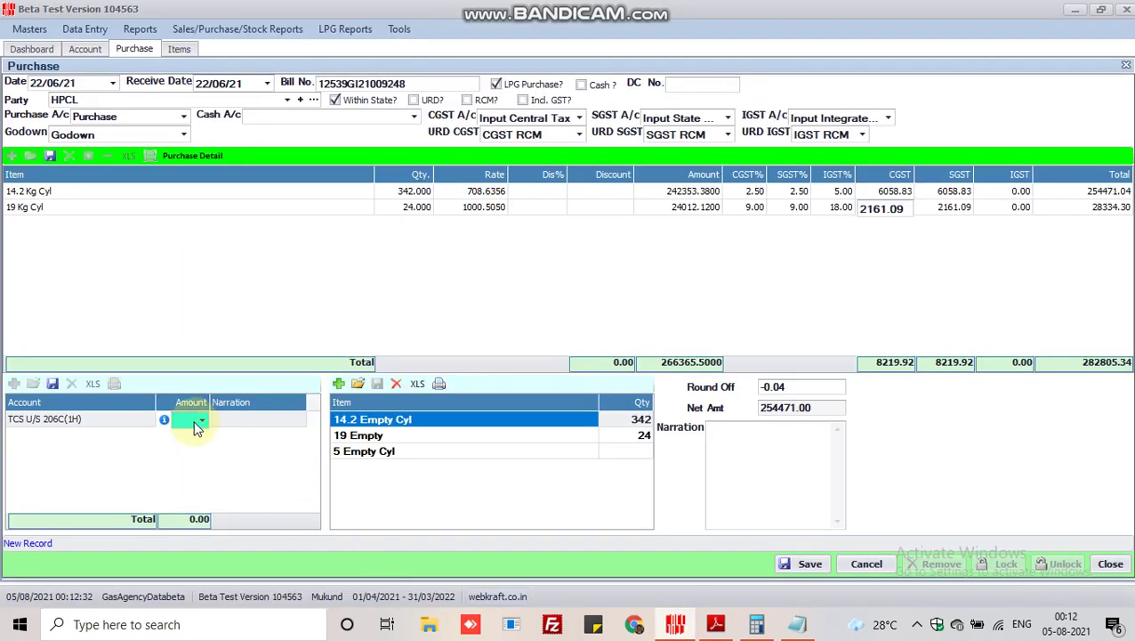
# Step: Enter 282.82 as the TCS amount, giving Round Off -0.16 and Net Amt 283088.00
pyautogui.write('282.82')
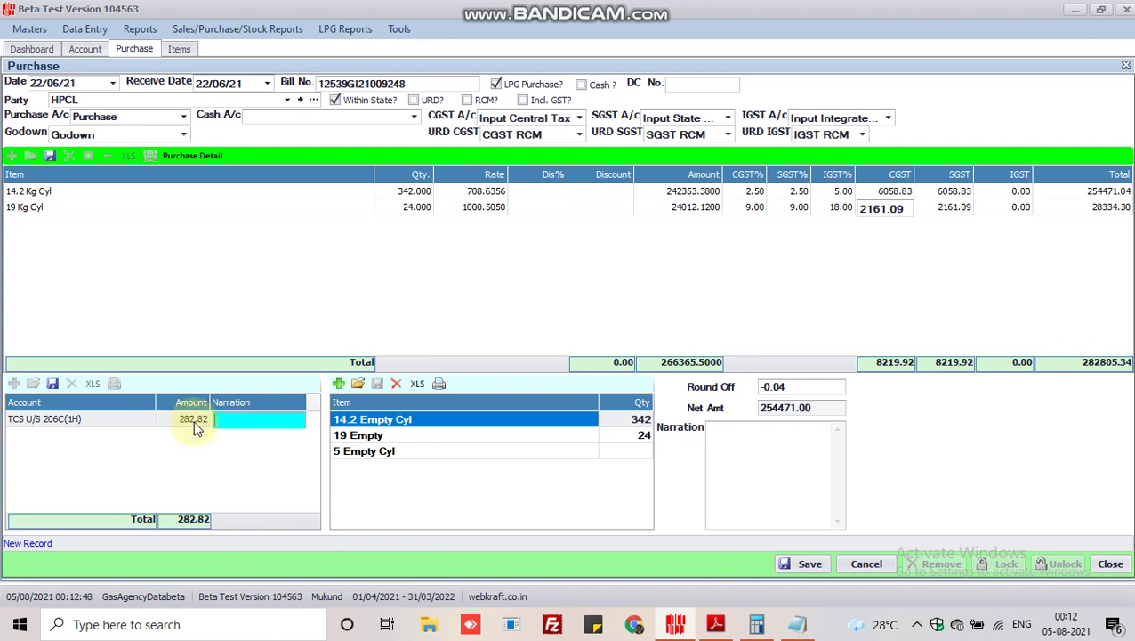
pyautogui.press('Return')
pyautogui.press('Escape')
pyautogui.press('Tab')
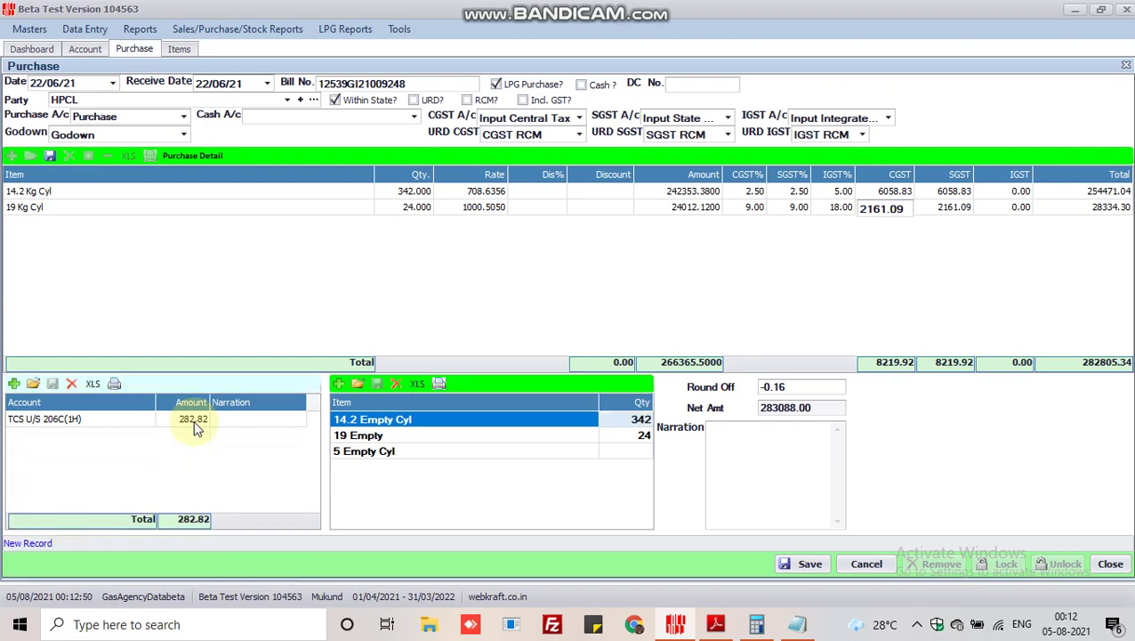
pyautogui.press('Tab')
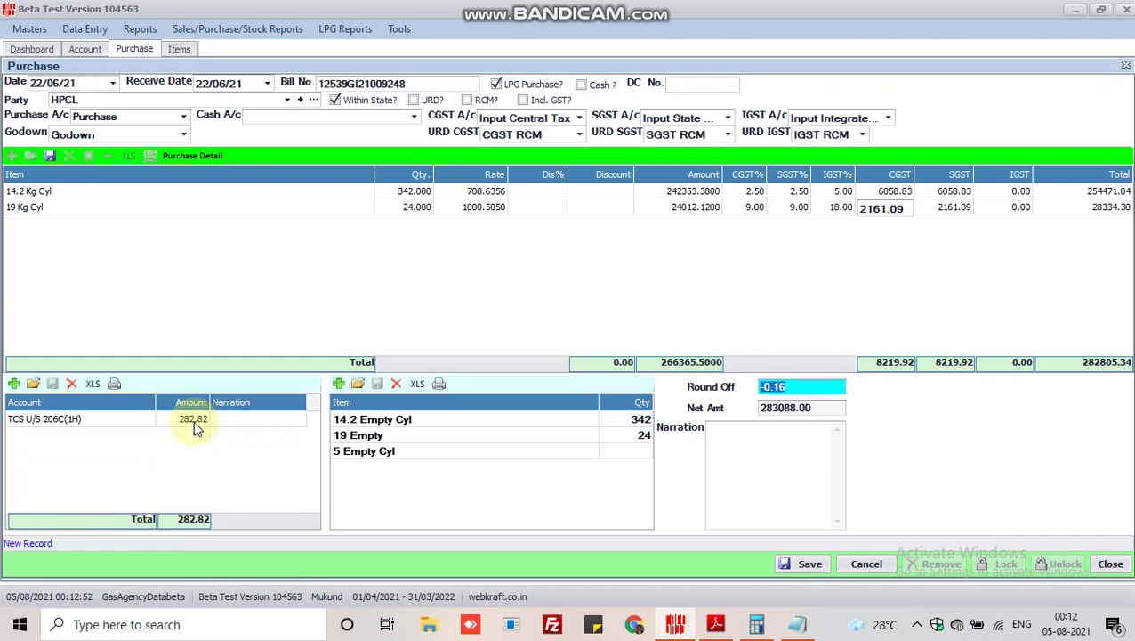
pyautogui.press('Tab')
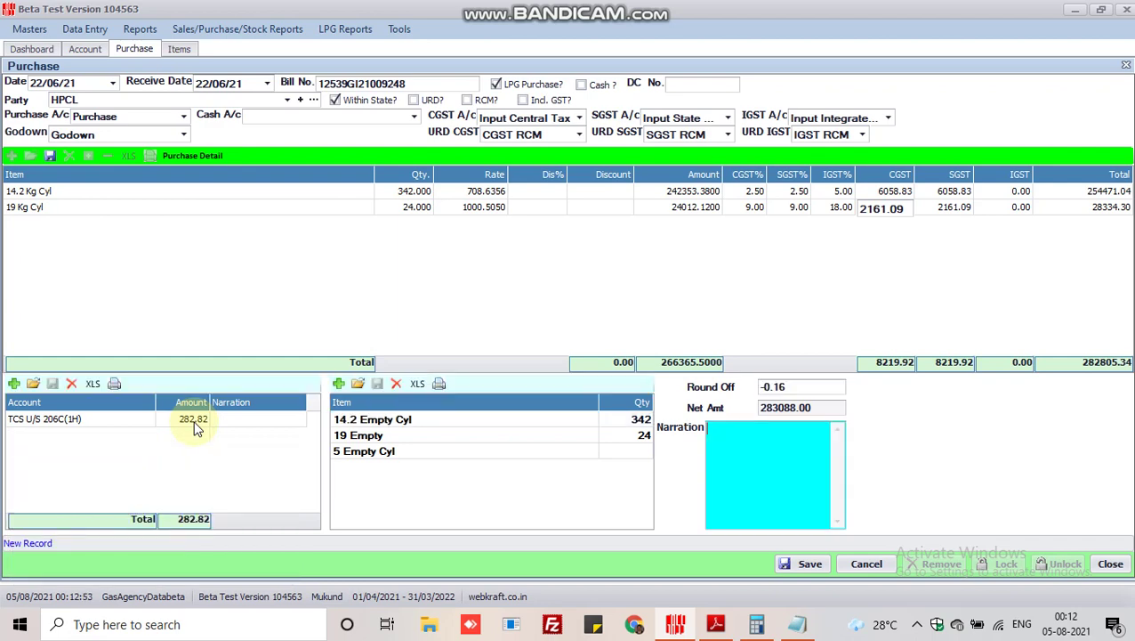
pyautogui.click(822, 409)
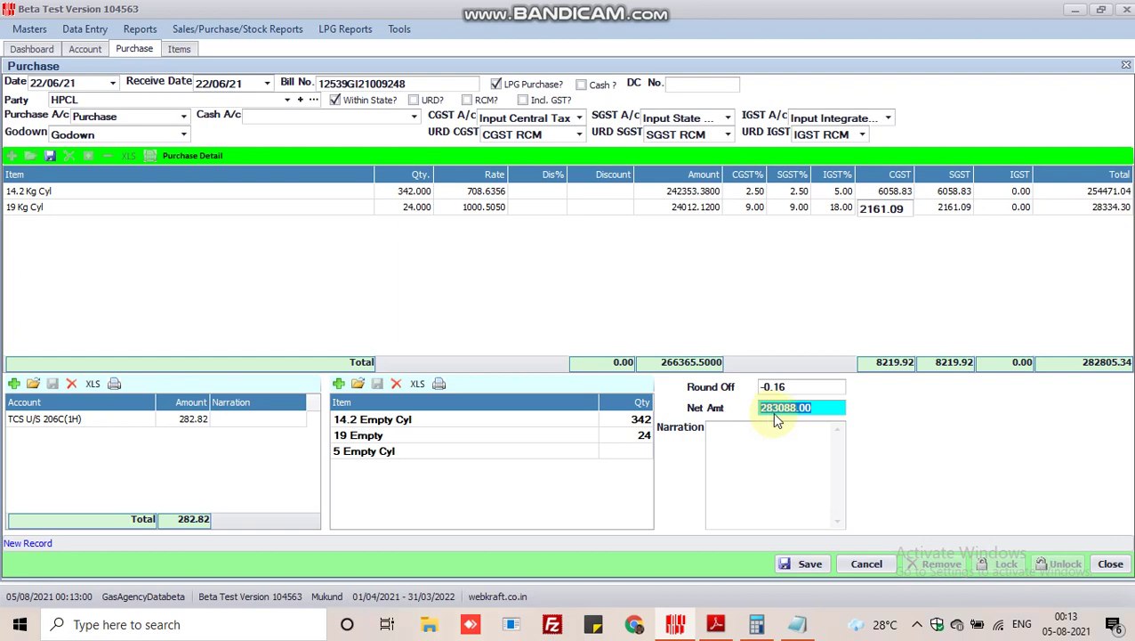
# Step: Compare the HPCL invoice's line items and 283088.17 grand total in Adobe Reader
pyautogui.click(716, 625)
pyautogui.click(598, 273)
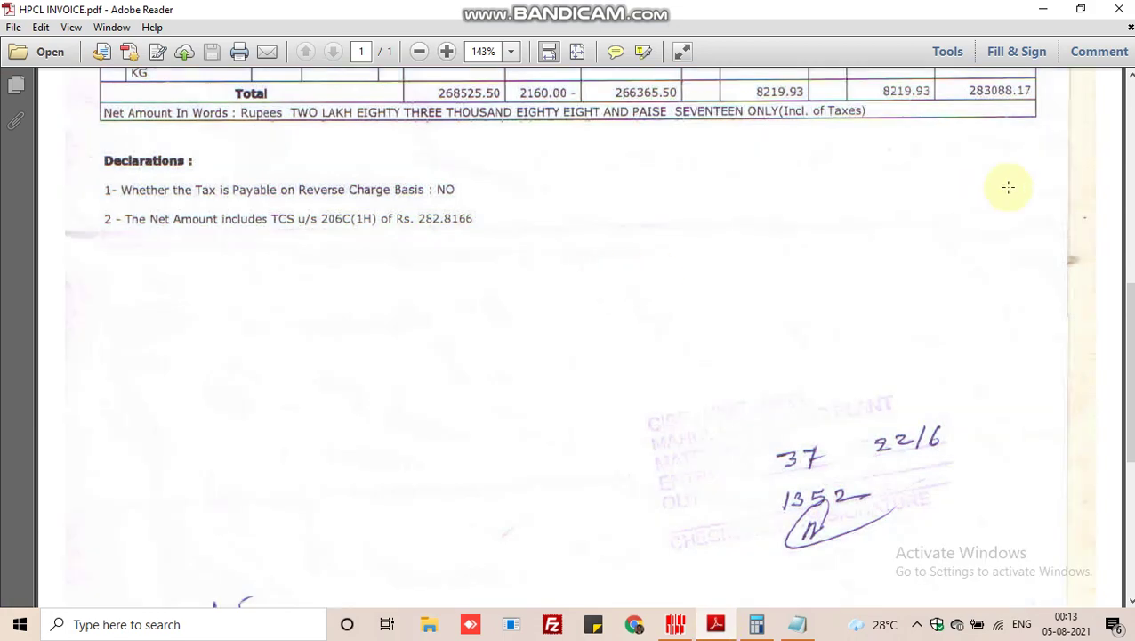
pyautogui.scroll(3, 1064, 248)
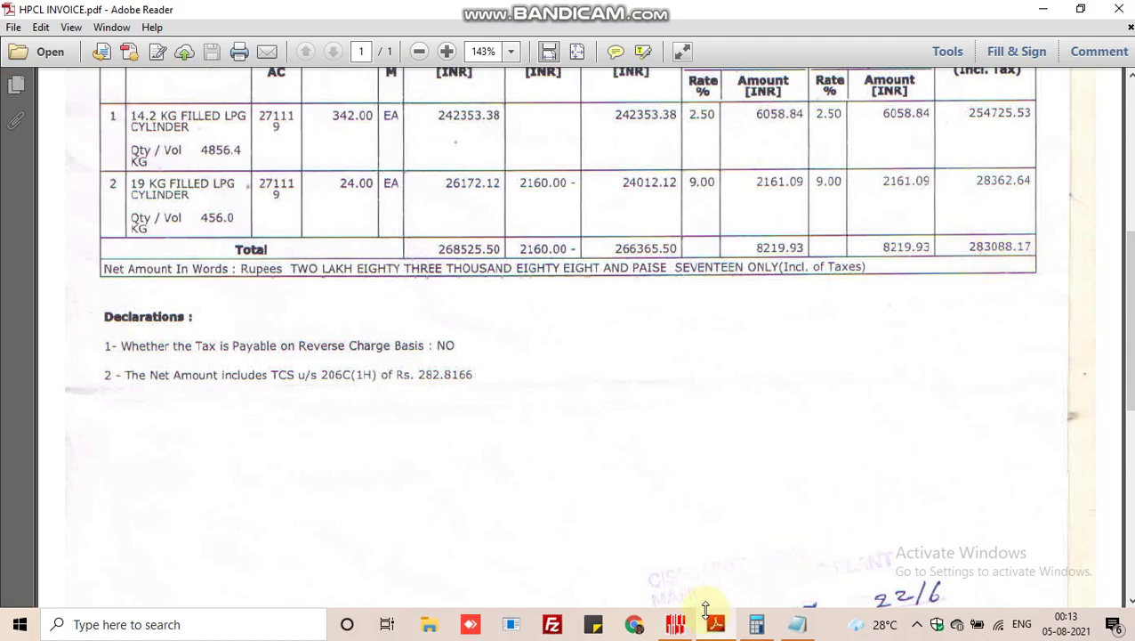
# Step: Change Round Off to 0.01 so Net Amt reads 283088.17, and save the HPCL purchase
pyautogui.click(678, 627)
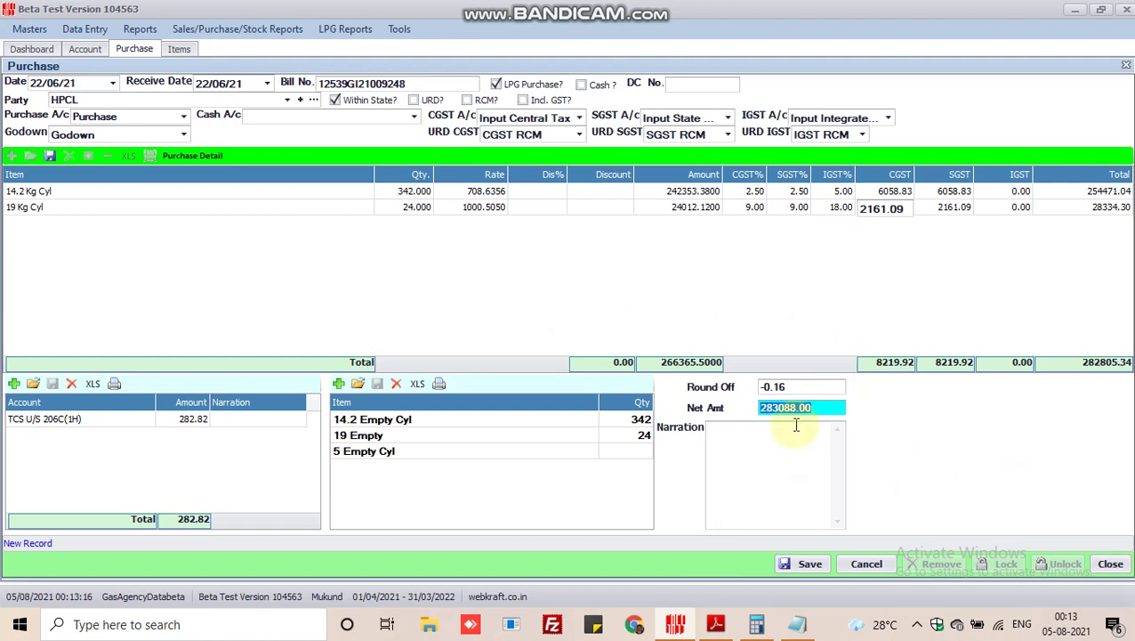
pyautogui.click(796, 386)
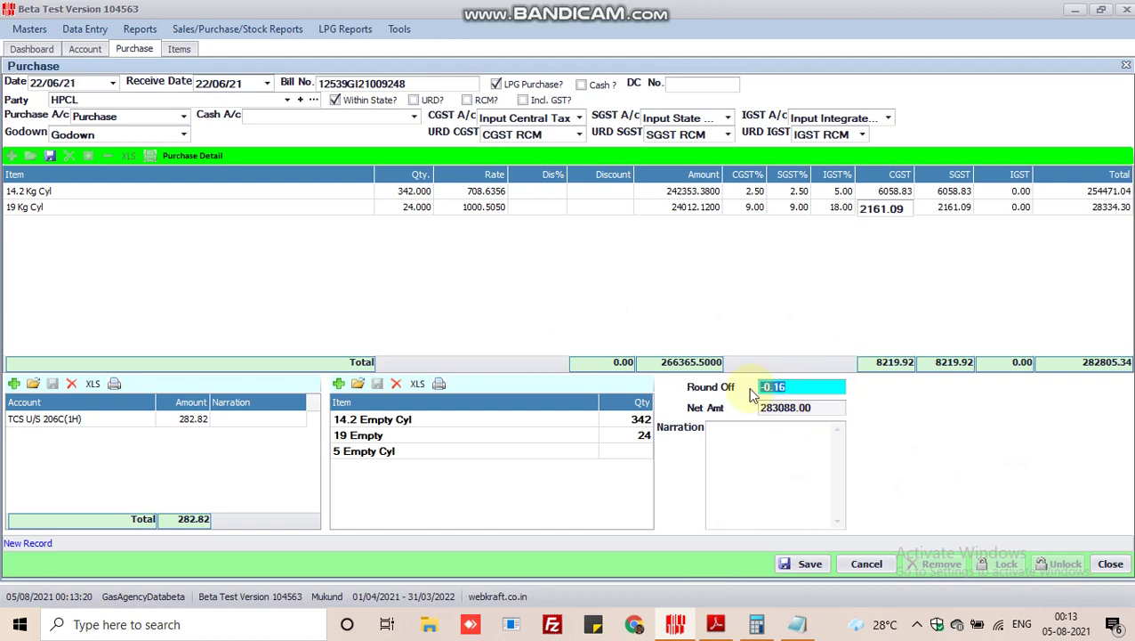
pyautogui.write('0')
pyautogui.press('Return')
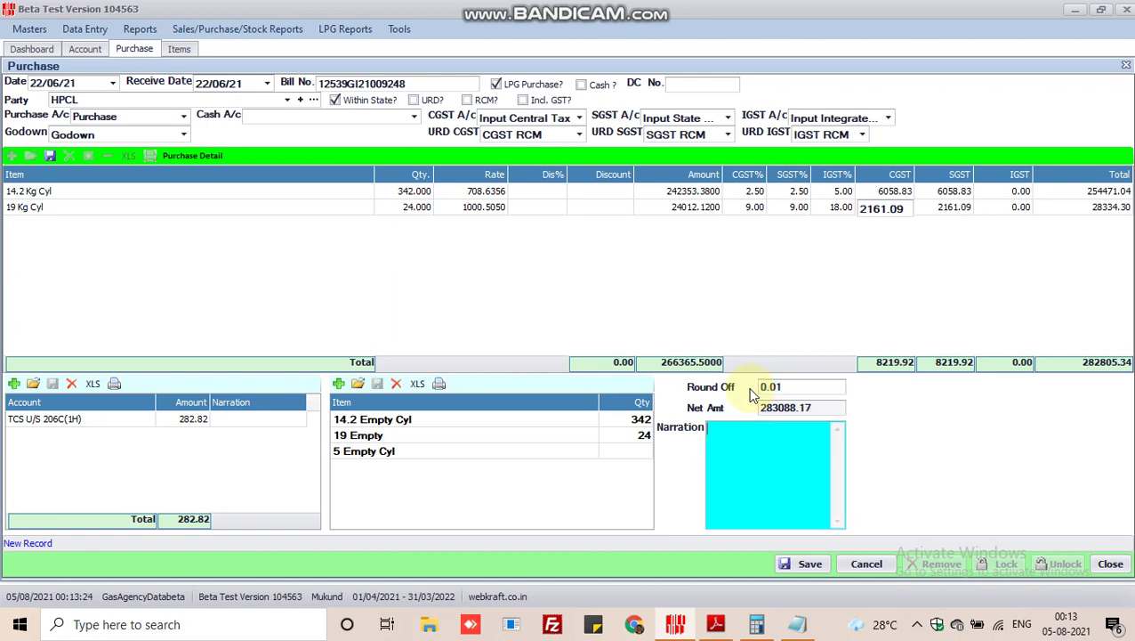
pyautogui.click(716, 624)
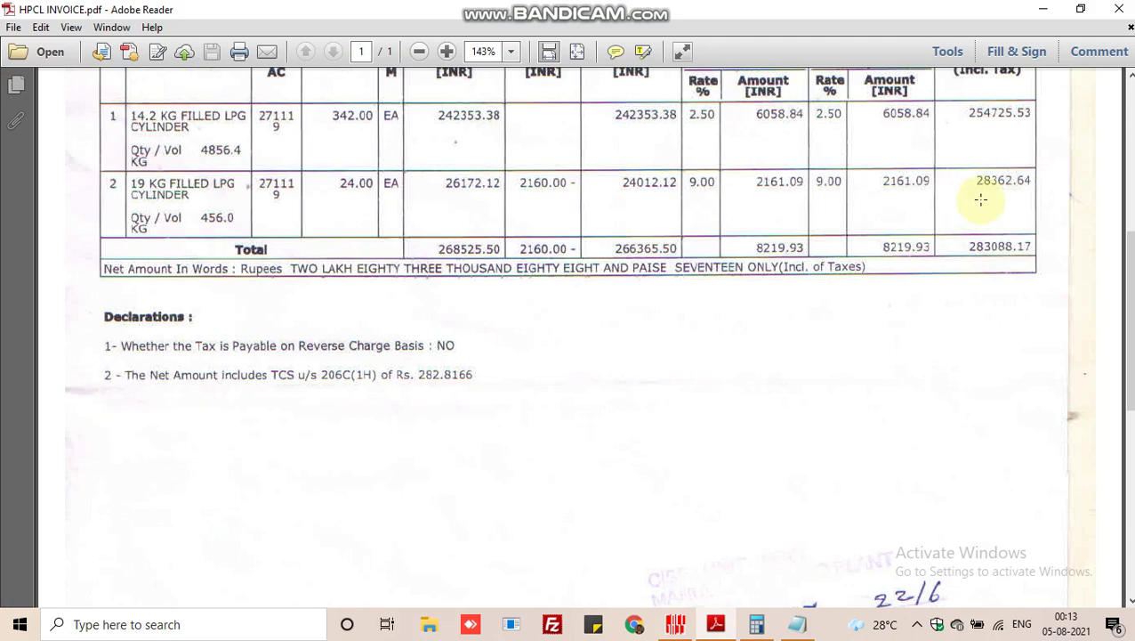
pyautogui.click(679, 630)
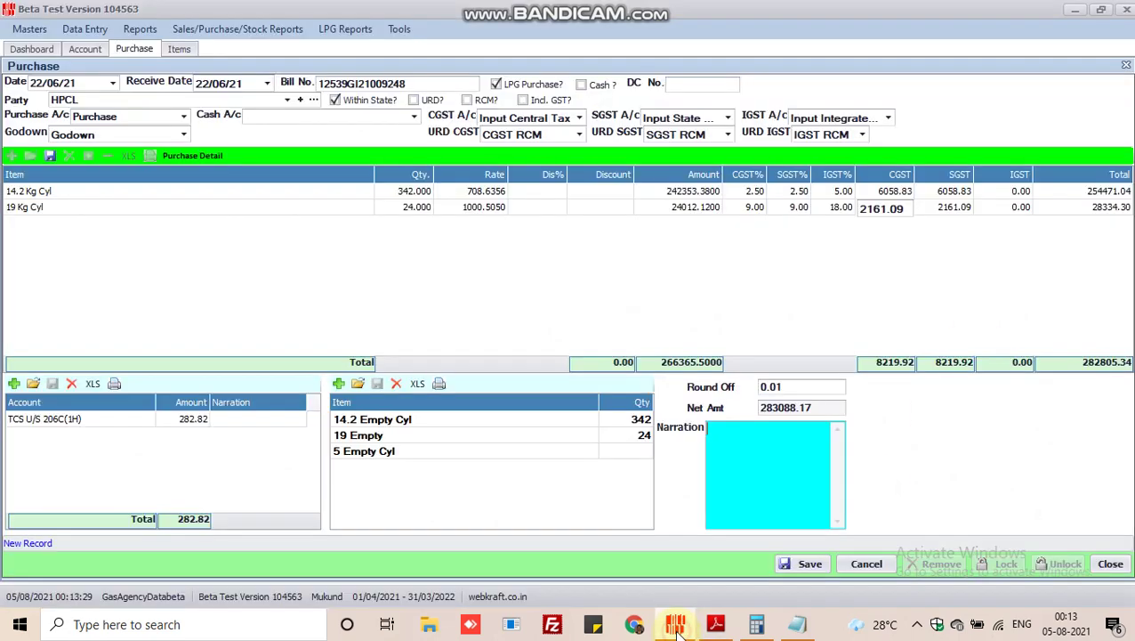
pyautogui.click(821, 406)
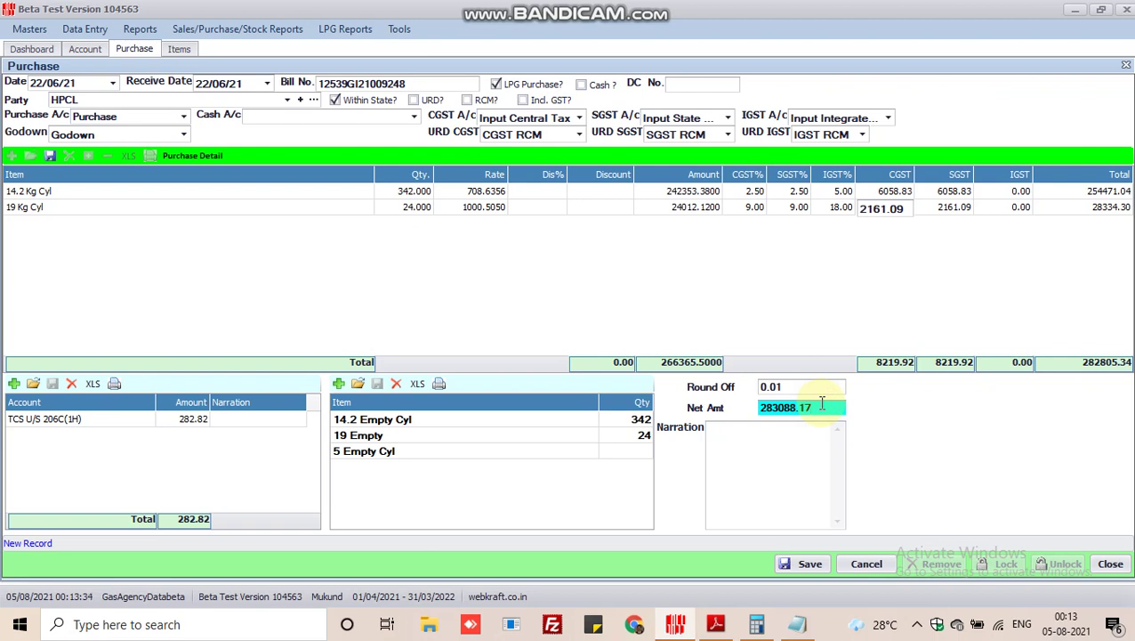
pyautogui.click(812, 564)
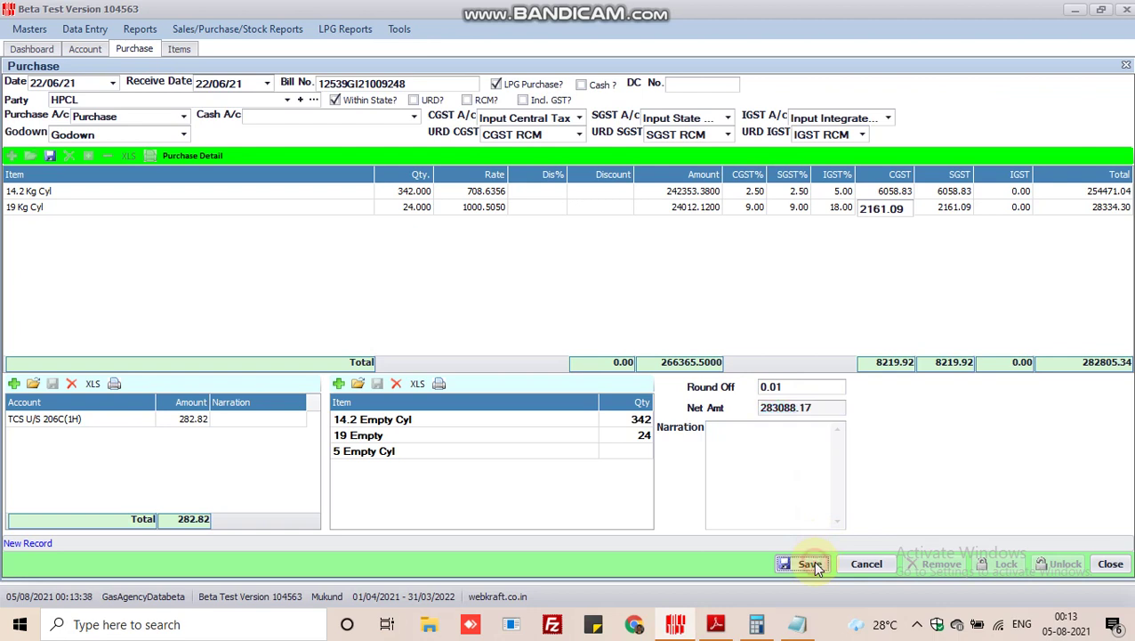
pyautogui.click(544, 386)
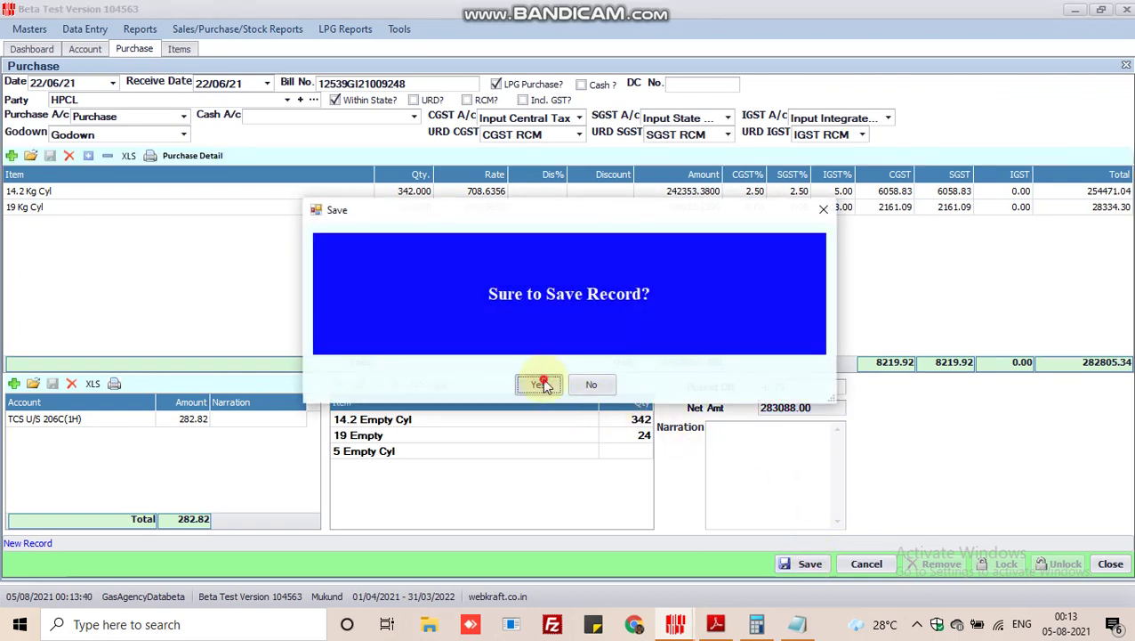
# Step: Show the Purchase Register for 01/04/21–05/08/21 and inspect the HPCL bill with TCS 282.82
pyautogui.click(195, 31)
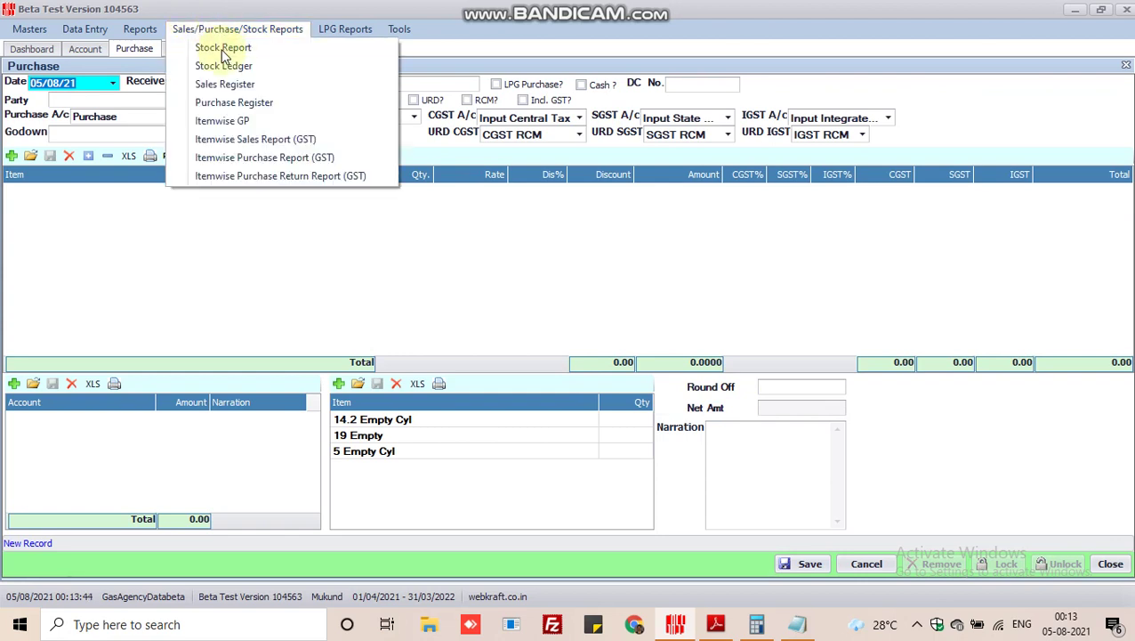
pyautogui.click(226, 105)
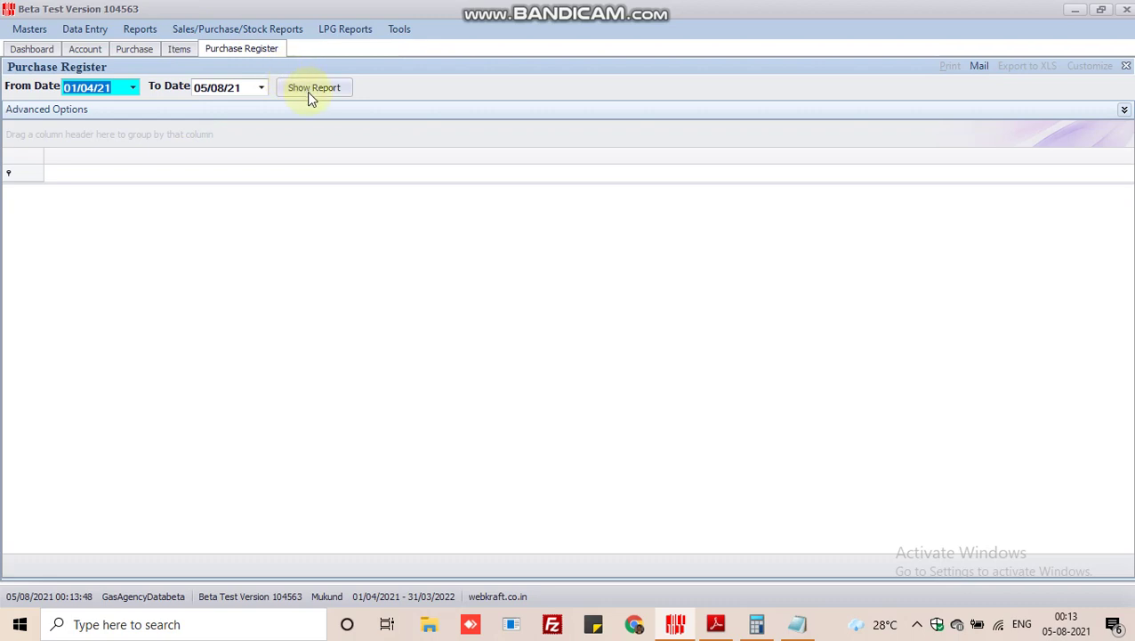
pyautogui.click(311, 89)
pyautogui.click(234, 200)
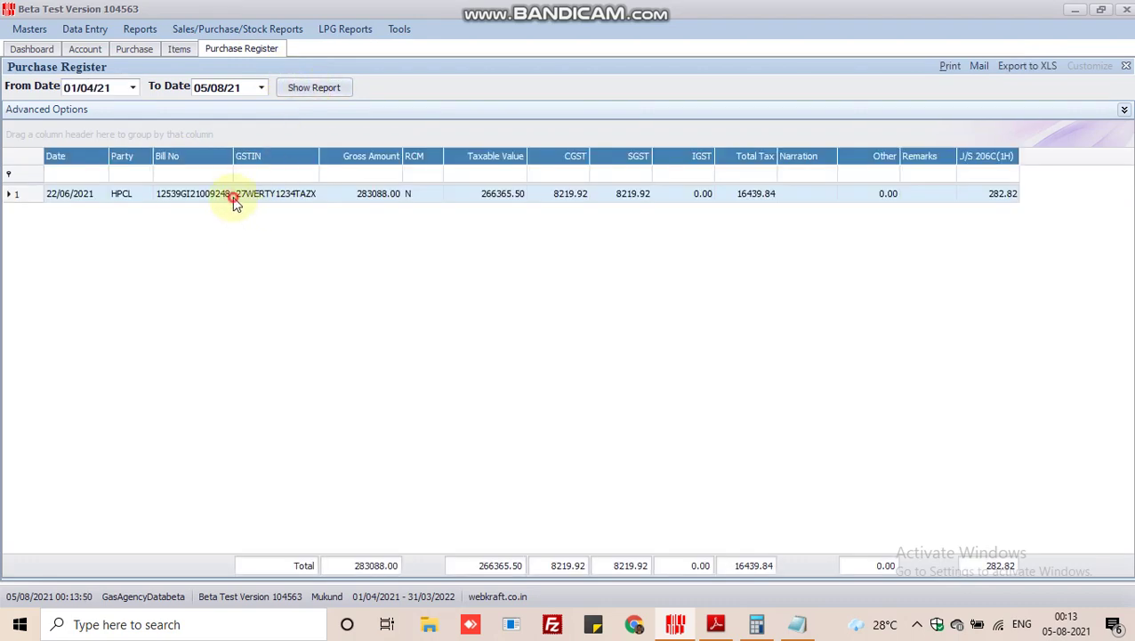
pyautogui.click(220, 200)
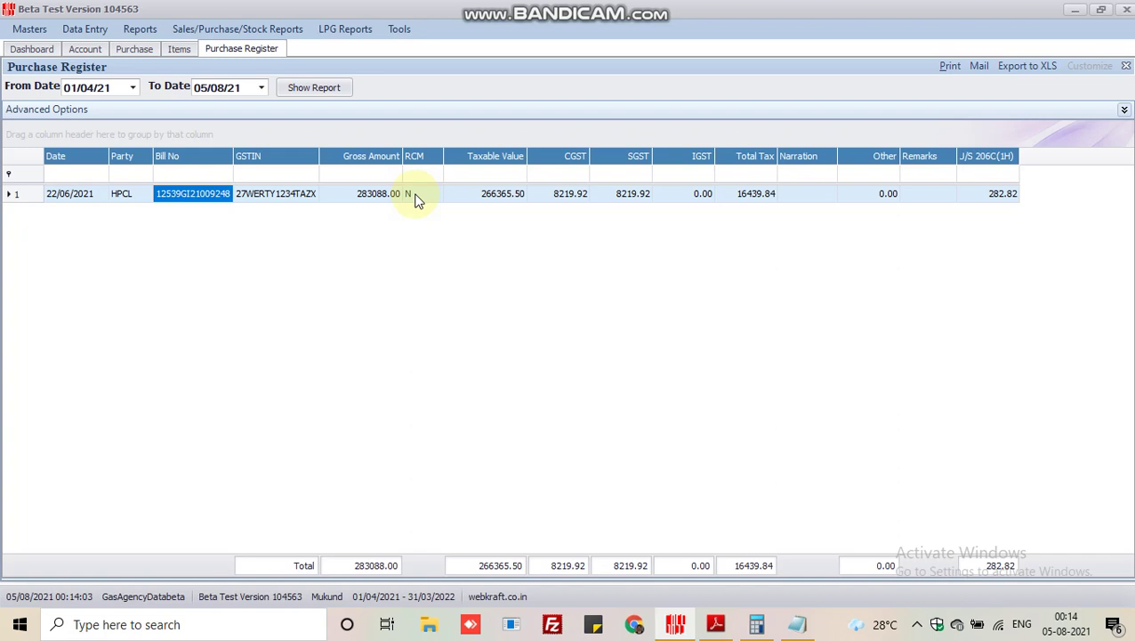
# Step: Generate the Itemwise Purchase Report (GST) showing 19 Kg and 14.2 Kg Cyl lines, 366 cylinders
pyautogui.click(239, 30)
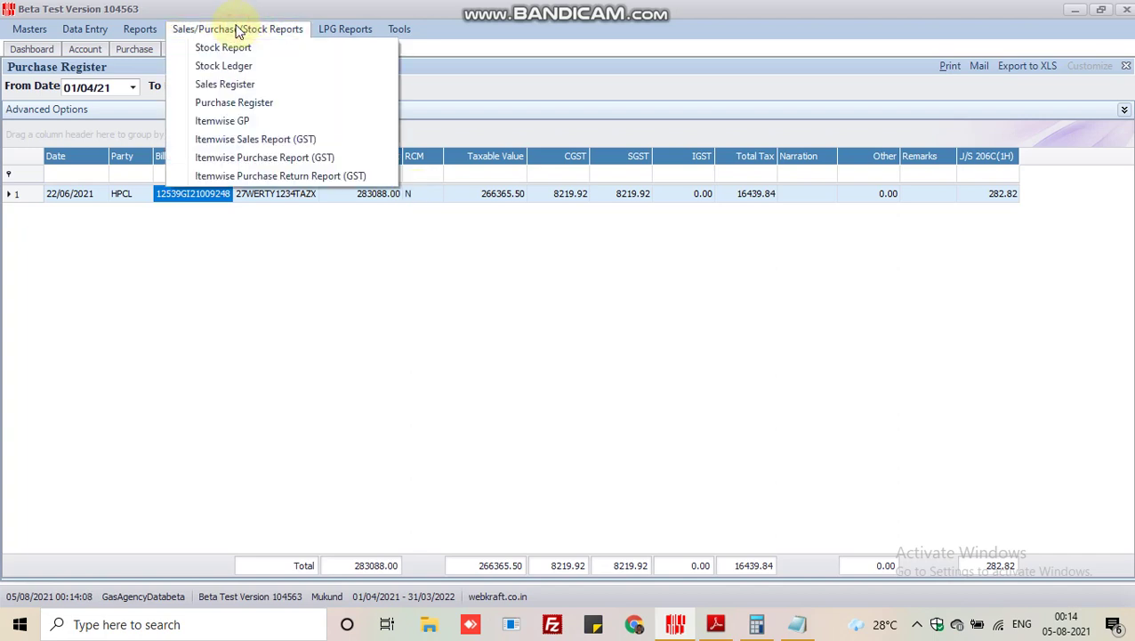
pyautogui.click(224, 160)
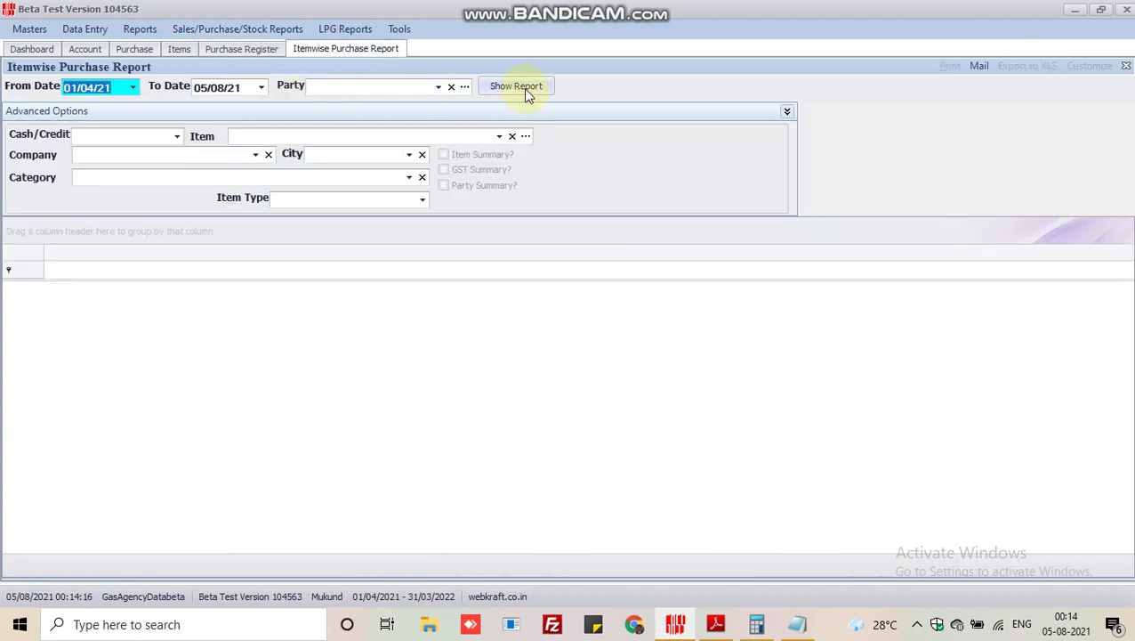
pyautogui.click(523, 88)
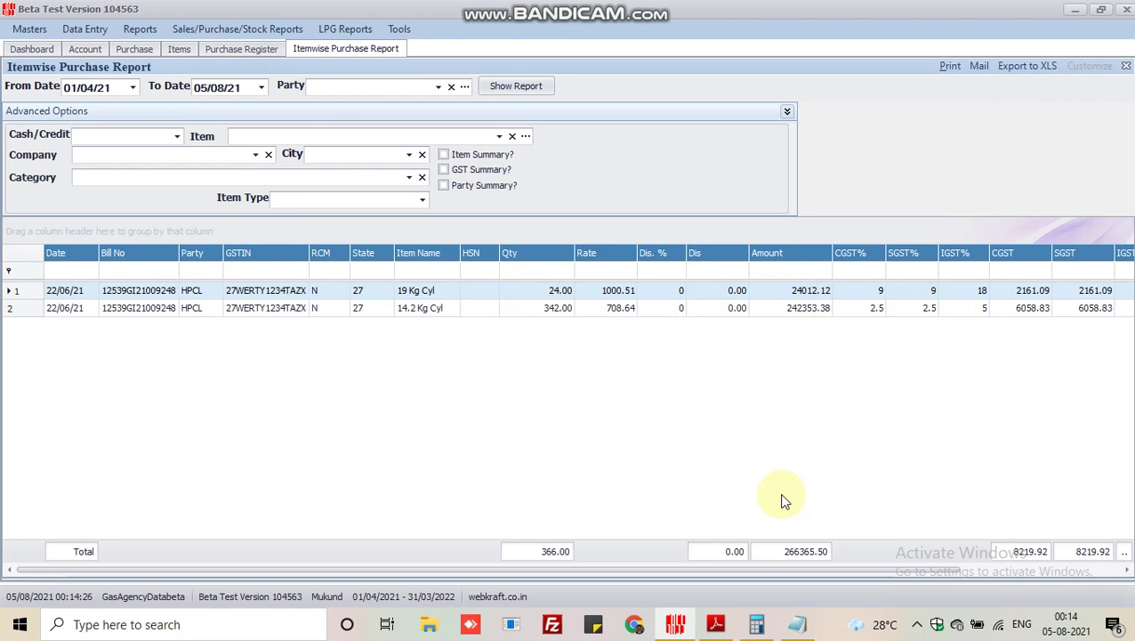
# Step: Bring up Bandicam's main window from the hidden system tray icons
pyautogui.click(917, 625)
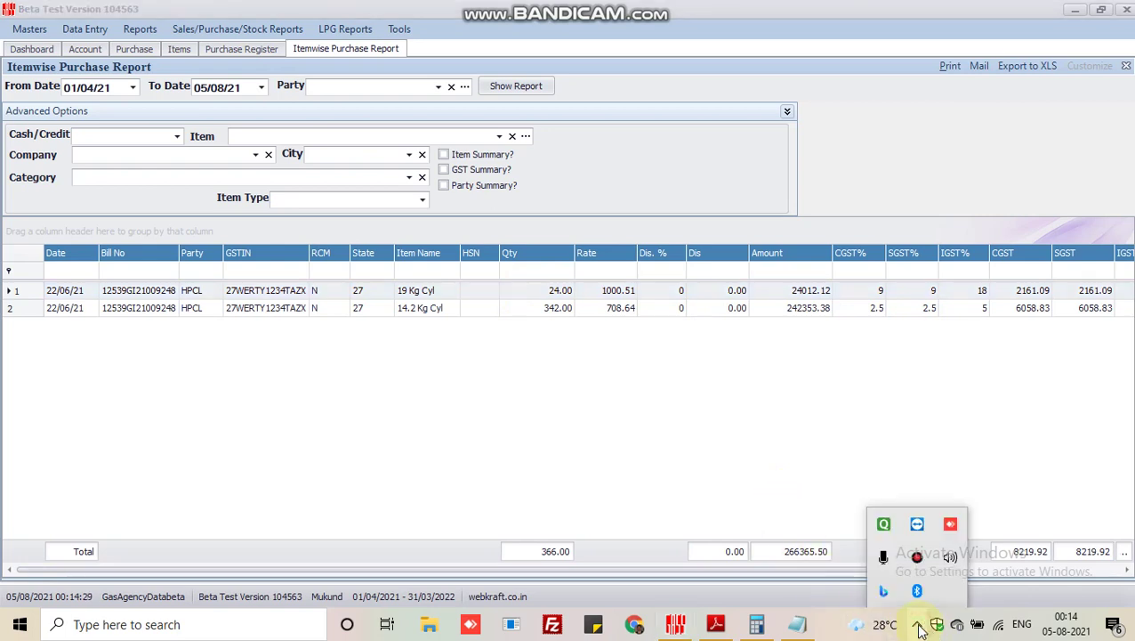
pyautogui.click(918, 557)
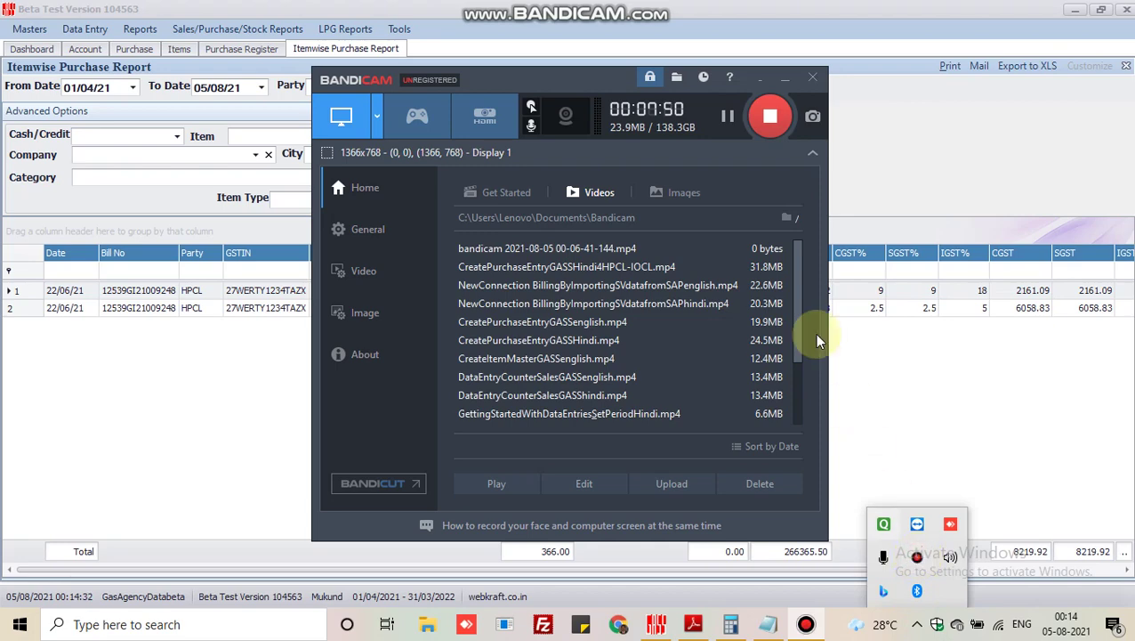